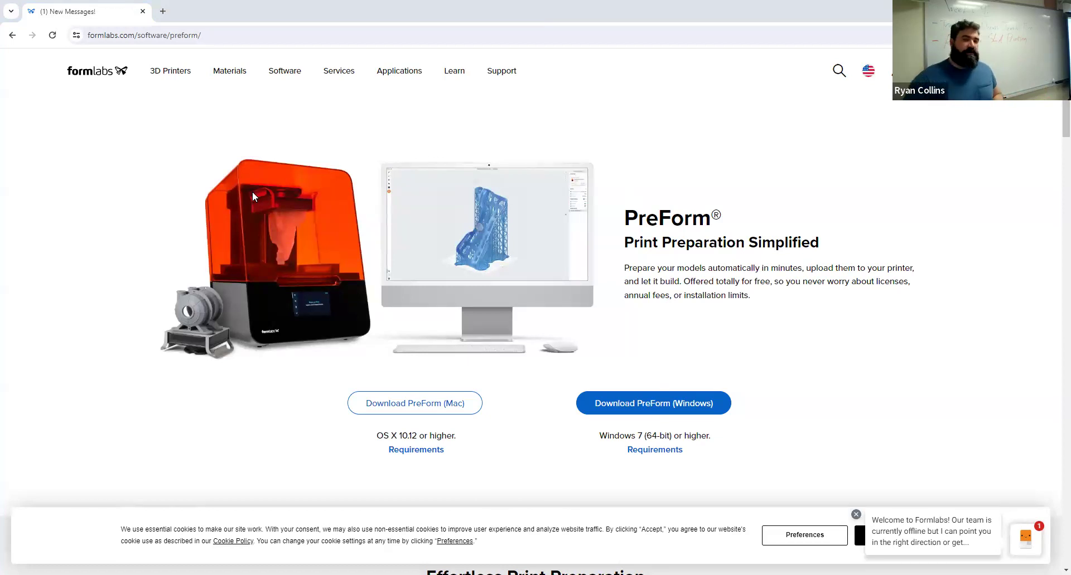
# Switch to Autodesk Fusion, hide the Printable Ring component and show the Finished Ring and Ring components
pyautogui.hotkey('alt', 'Tab')
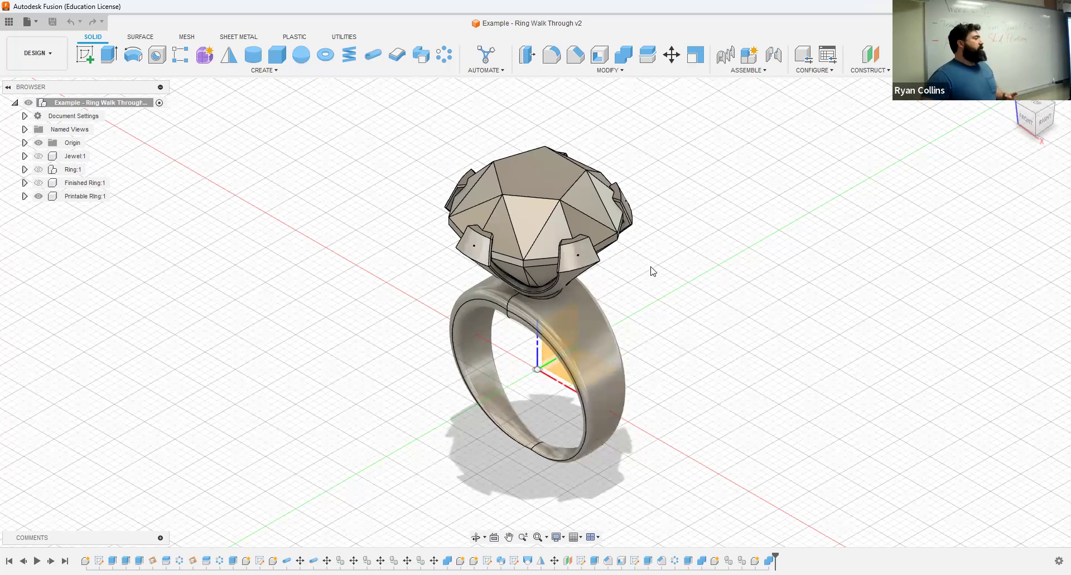
pyautogui.click(45, 198)
pyautogui.click(38, 196)
pyautogui.click(41, 175)
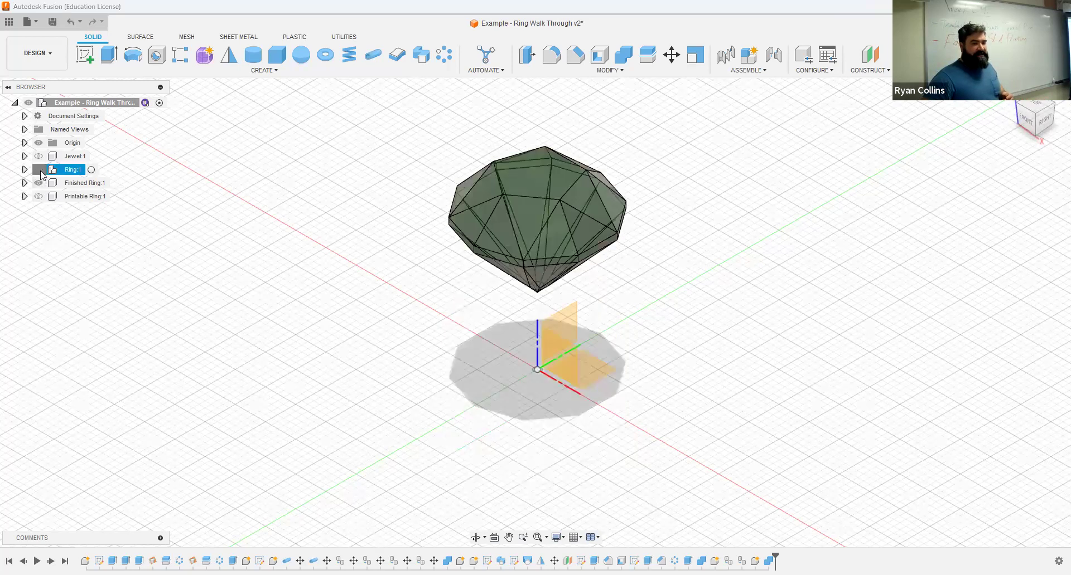
pyautogui.click(39, 170)
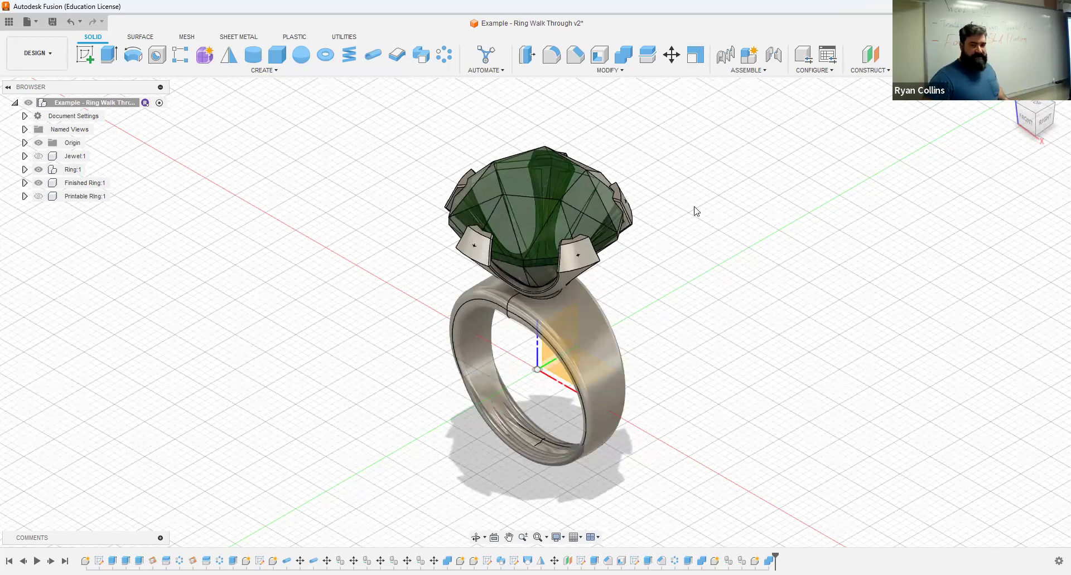
pyautogui.hotkey('ctrl', 'a')
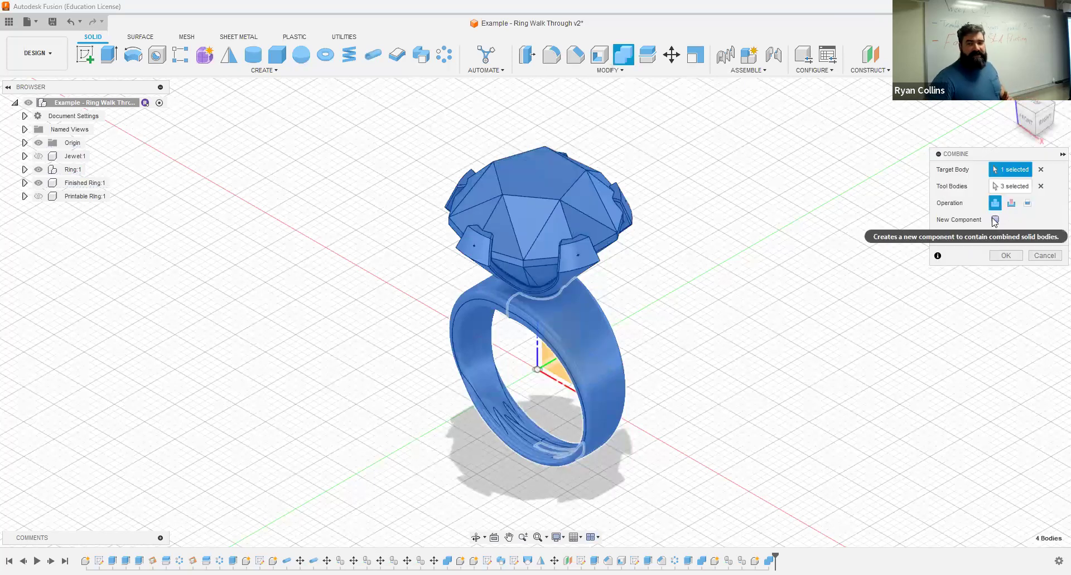
pyautogui.click(994, 220)
pyautogui.click(994, 237)
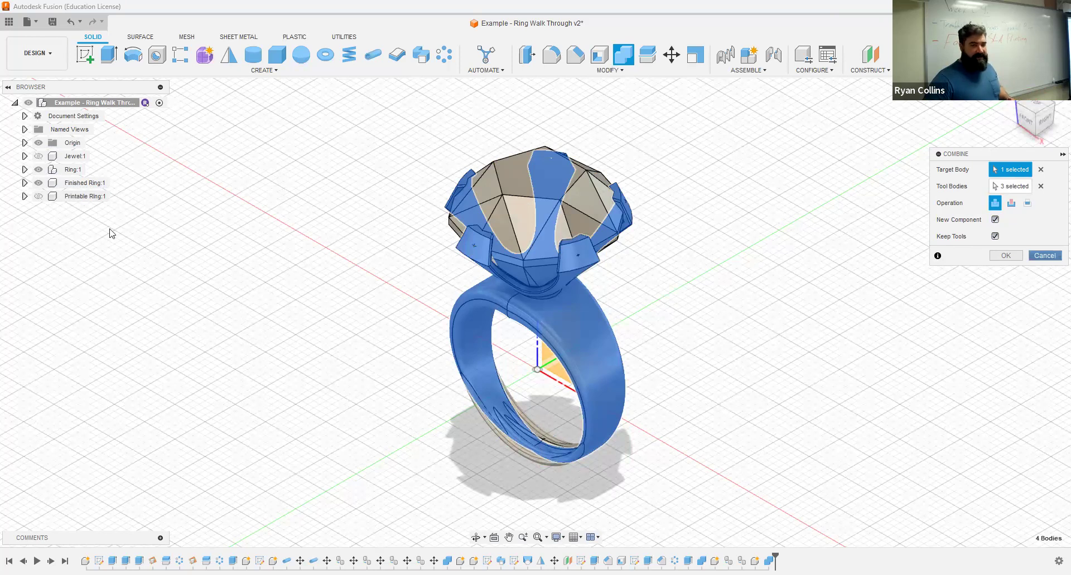
pyautogui.click(1054, 255)
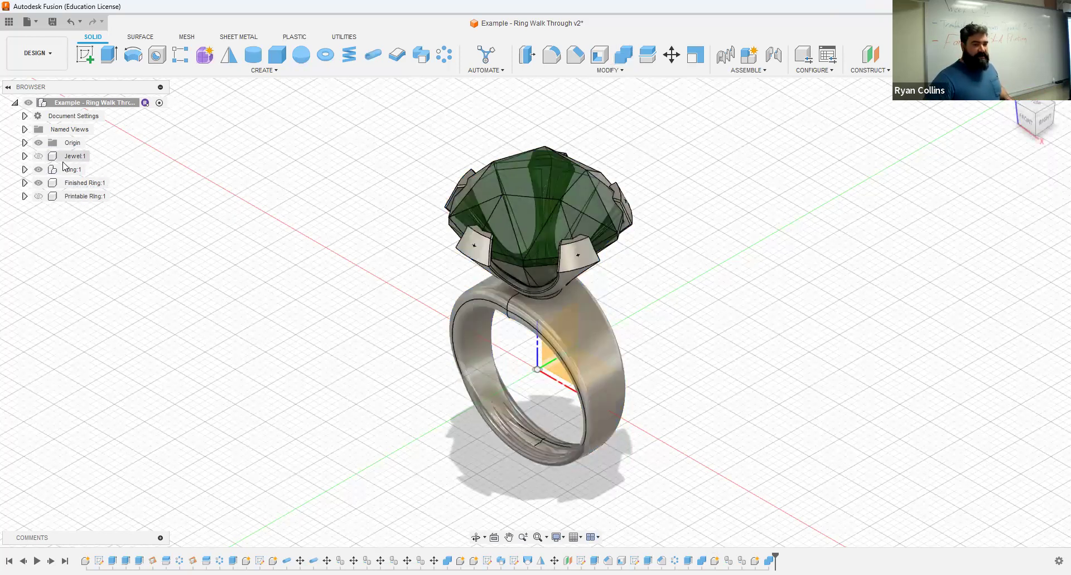
# Hide the Finished Ring and Ring components and show the Printable Ring component
pyautogui.click(39, 183)
pyautogui.click(38, 169)
pyautogui.click(38, 196)
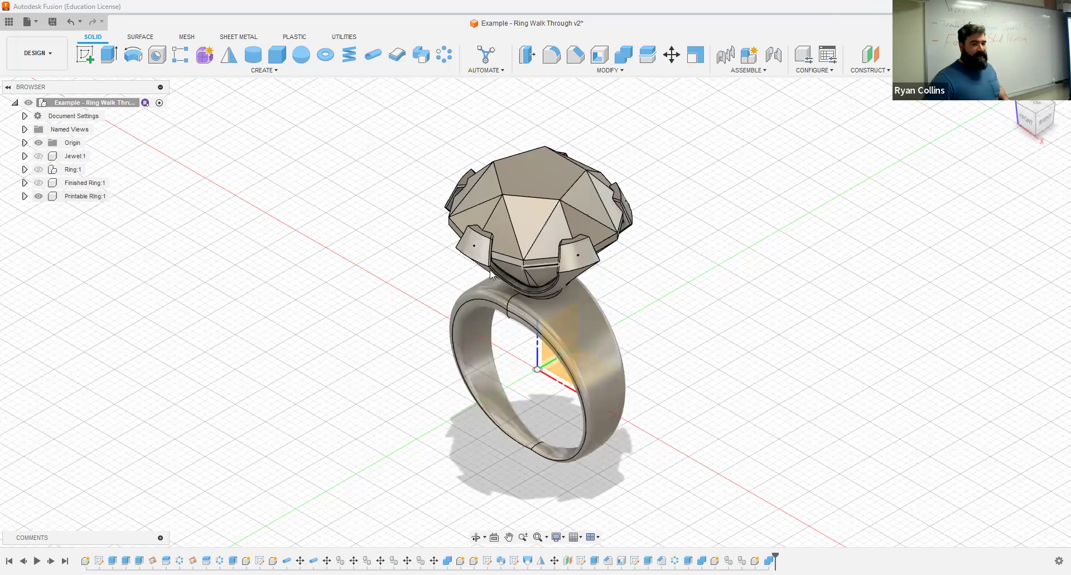
# Export the Printable Ring body for 3D printing as a binary STL without a print utility, replacing Printable Ring.stl in Downloads
pyautogui.click(25, 196)
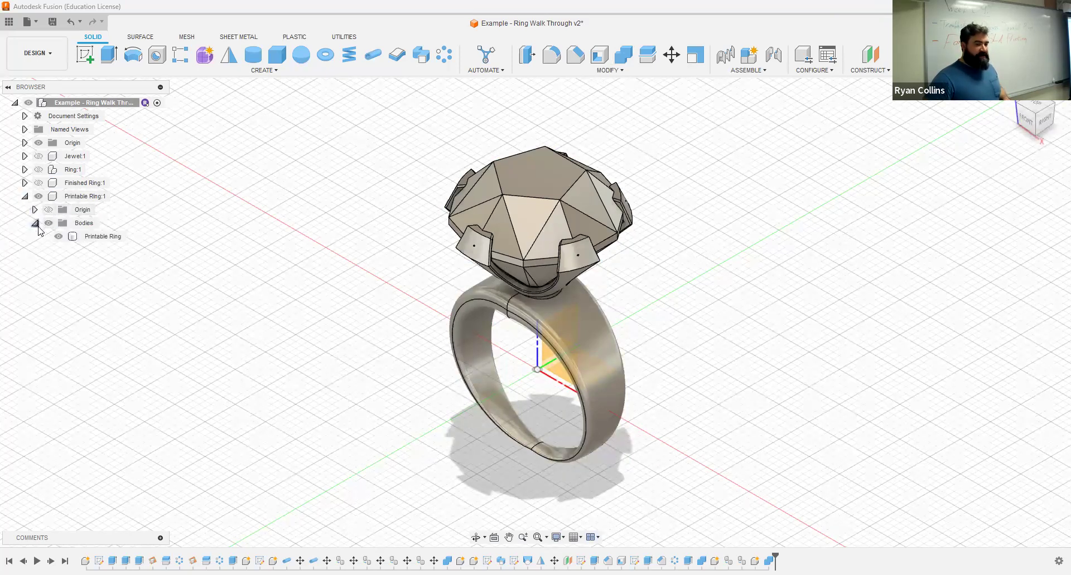
pyautogui.click(100, 236)
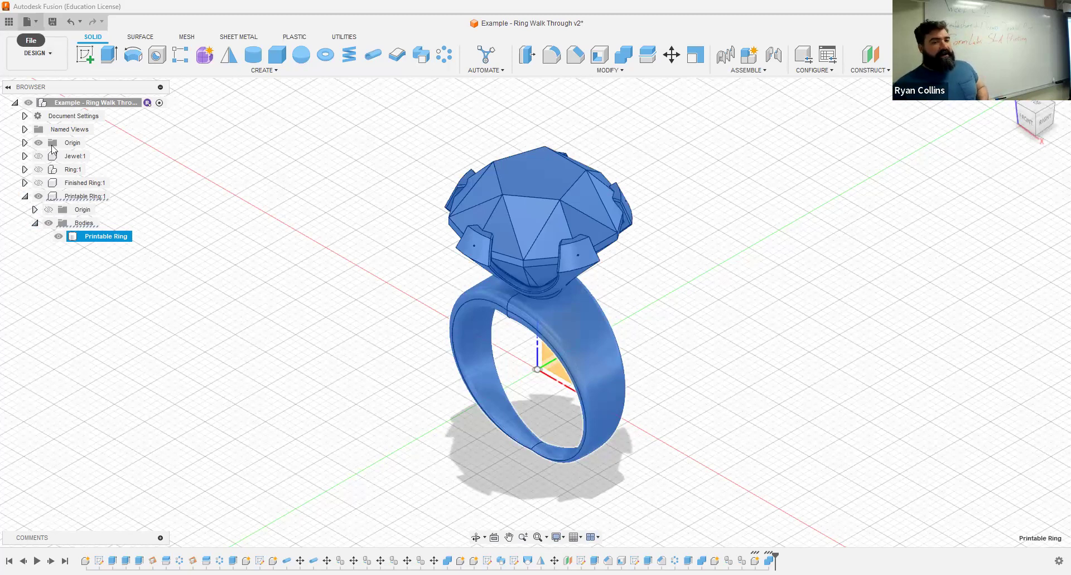
pyautogui.click(35, 22)
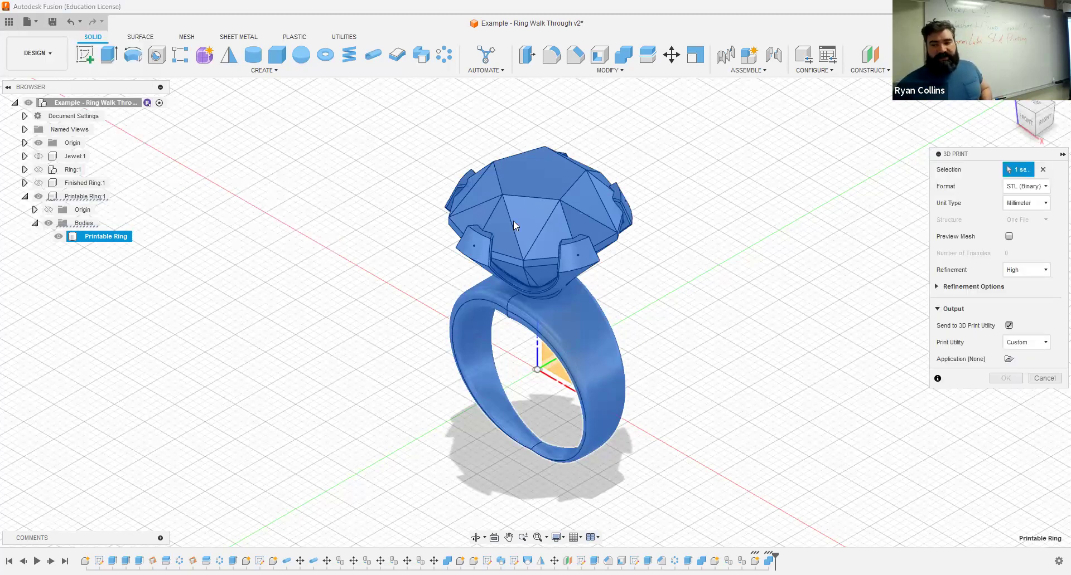
pyautogui.click(1009, 325)
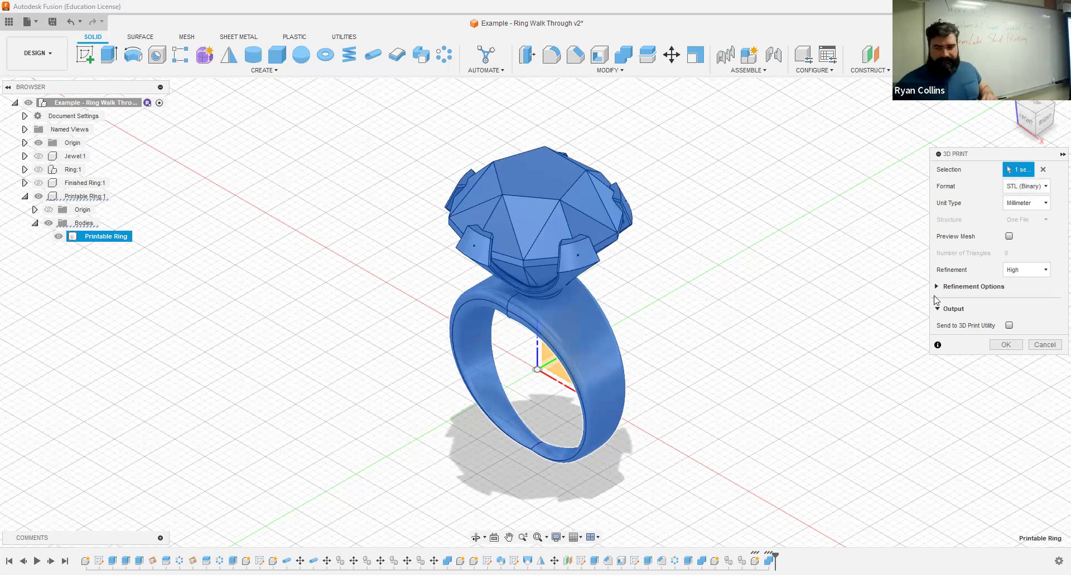
pyautogui.click(1008, 347)
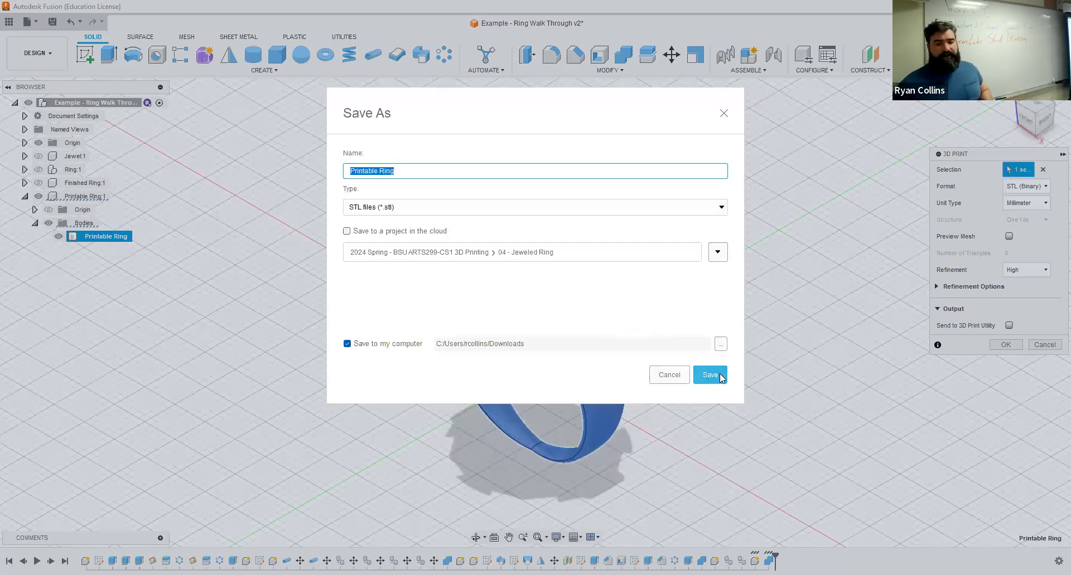
pyautogui.press('Return')
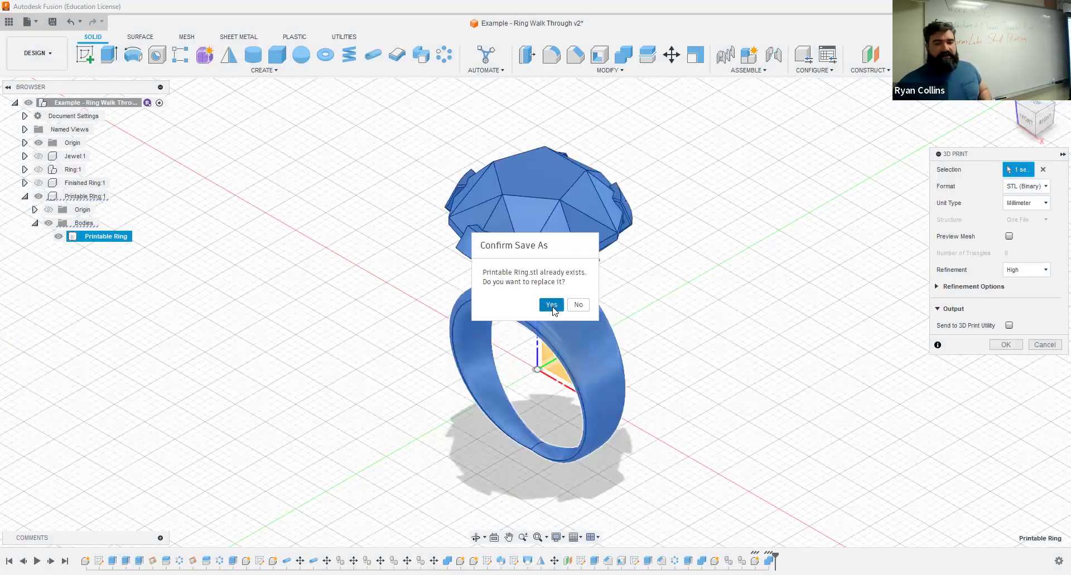
pyautogui.click(551, 306)
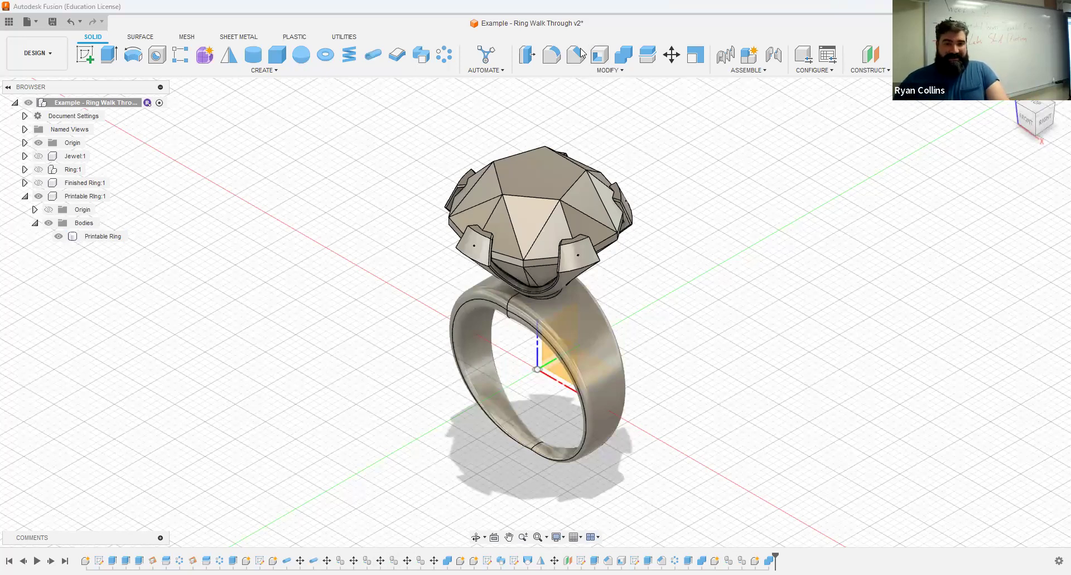
# Switch to PreForm and examine the empty build volume and the platform's front and wiper side
pyautogui.hotkey('alt', 'Tab')
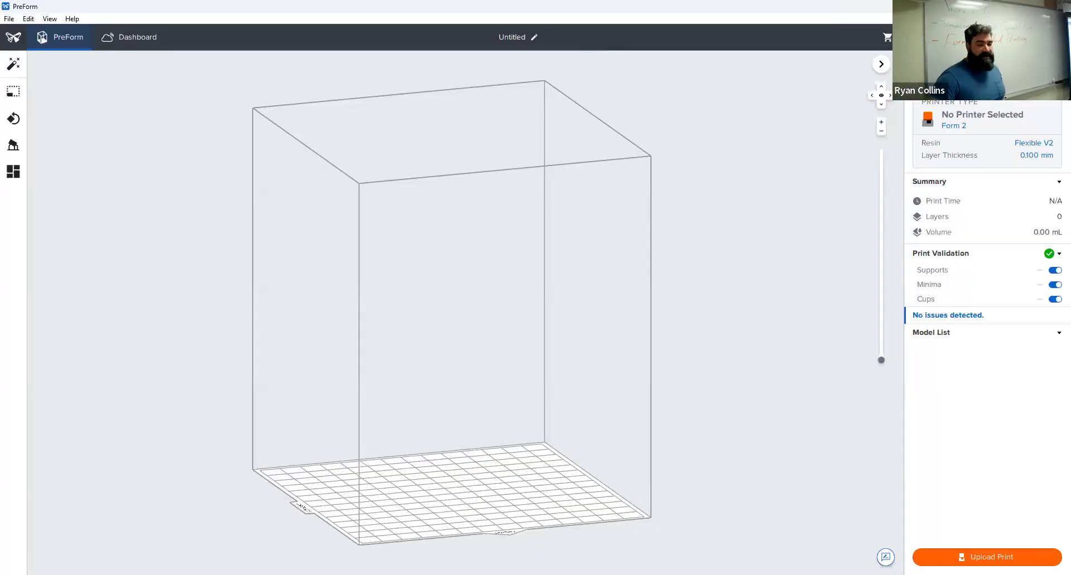
pyautogui.moveTo(508, 457); pyautogui.dragTo(427, 514)
pyautogui.moveTo(554, 480); pyautogui.dragTo(453, 557, button='right')
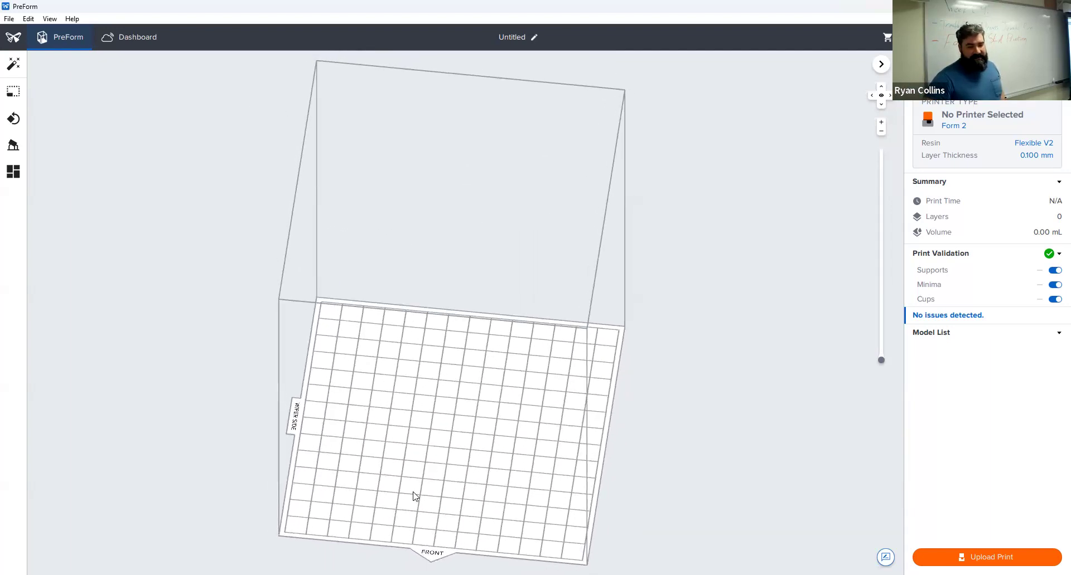
pyautogui.scroll(5, 421, 546)
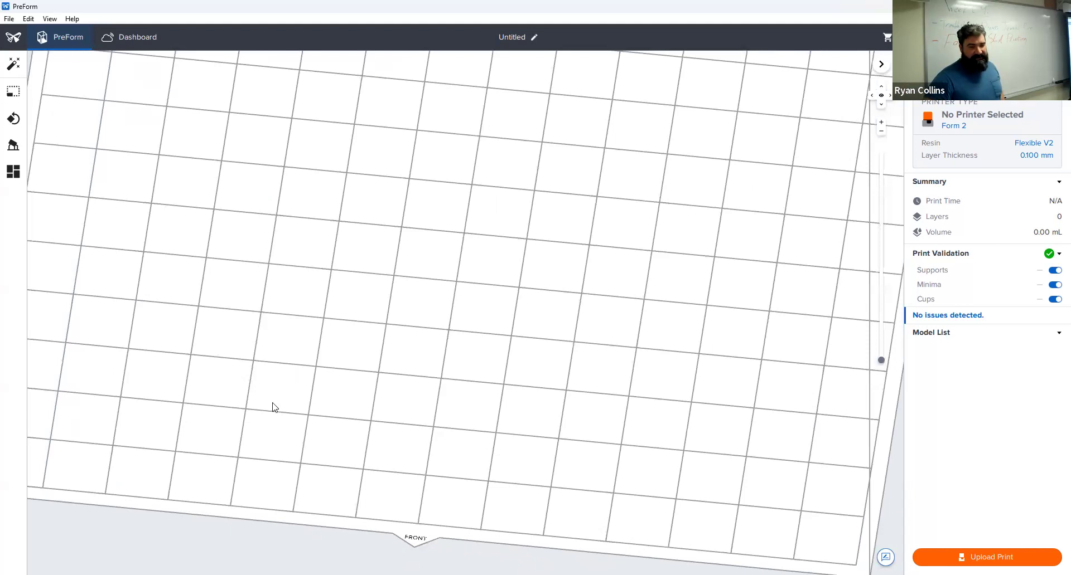
pyautogui.scroll(-3, 204, 275)
pyautogui.scroll(1, 265, 285)
pyautogui.moveTo(265, 284); pyautogui.dragTo(230, 319, button='right')
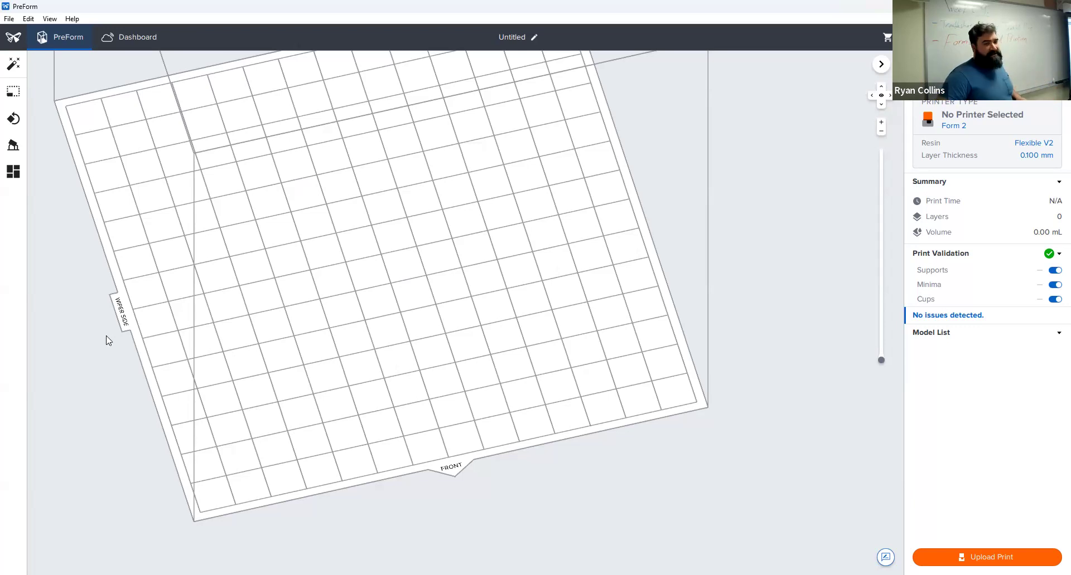
pyautogui.scroll(2, 258, 304)
pyautogui.scroll(-5, 258, 303)
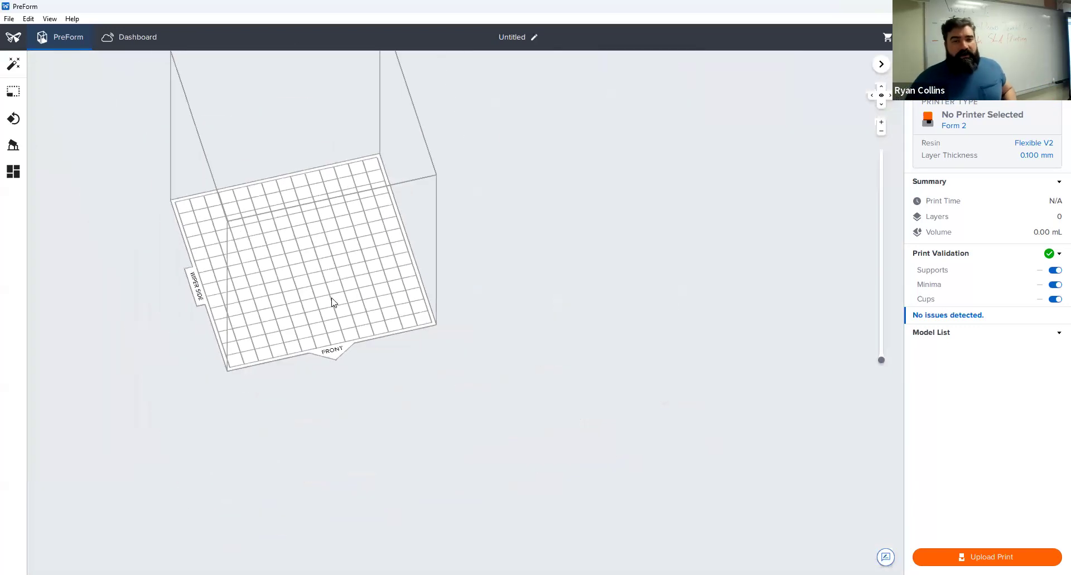
pyautogui.moveTo(346, 268); pyautogui.dragTo(461, 329, button='right')
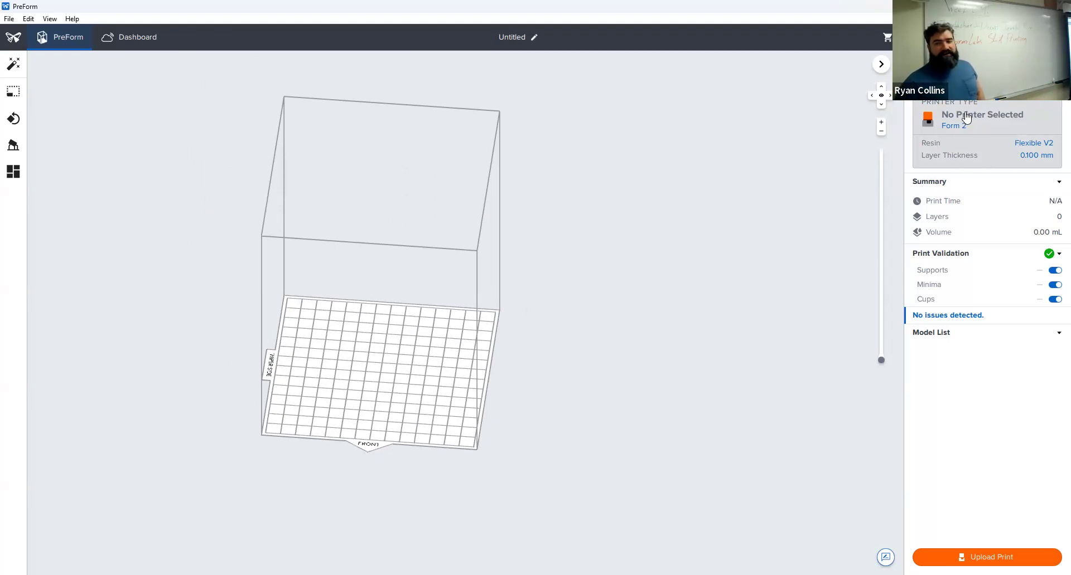
# Review the Form 2 printer setup and its available resins, keeping Flexible V2 at 0.100 mm layer thickness
pyautogui.click(1022, 134)
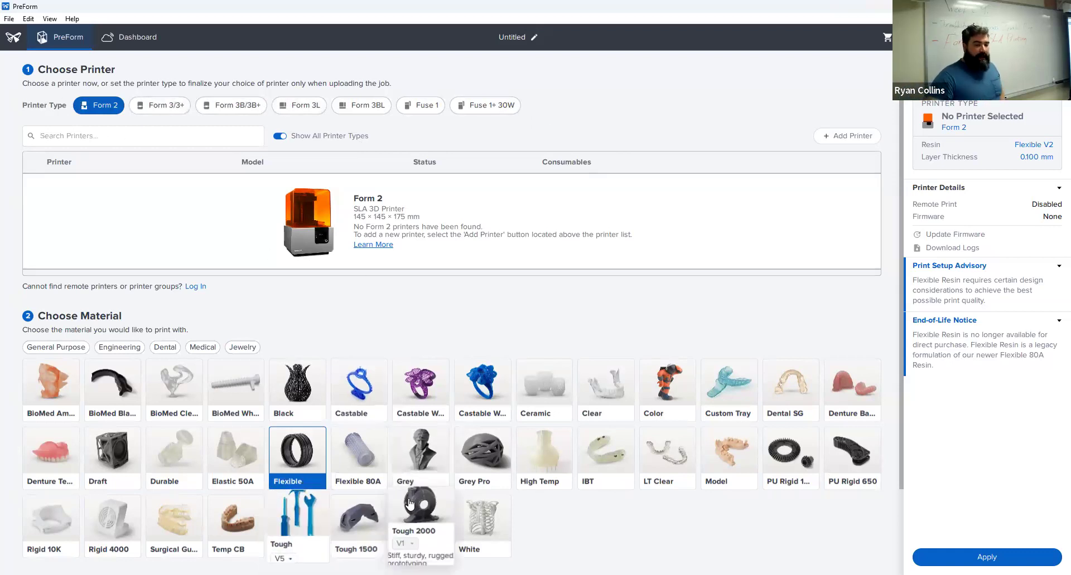
pyautogui.moveTo(304, 444)
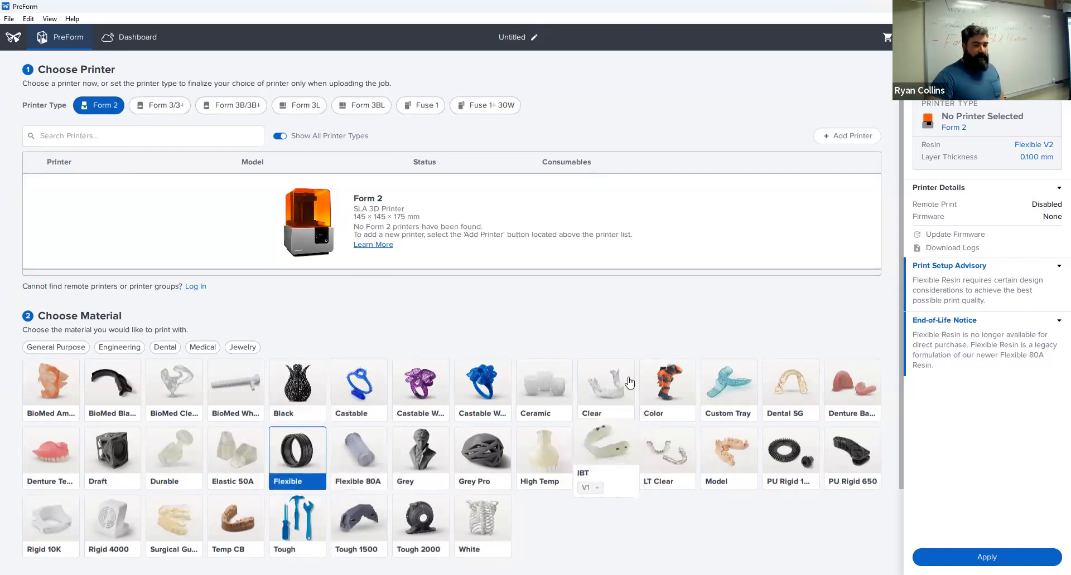
pyautogui.moveTo(618, 382)
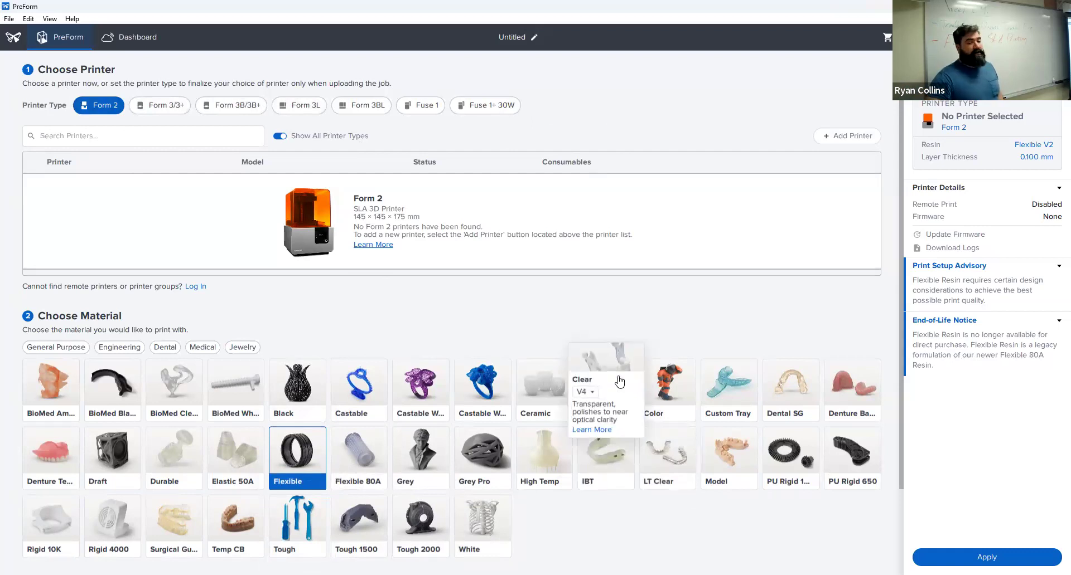
pyautogui.moveTo(296, 475)
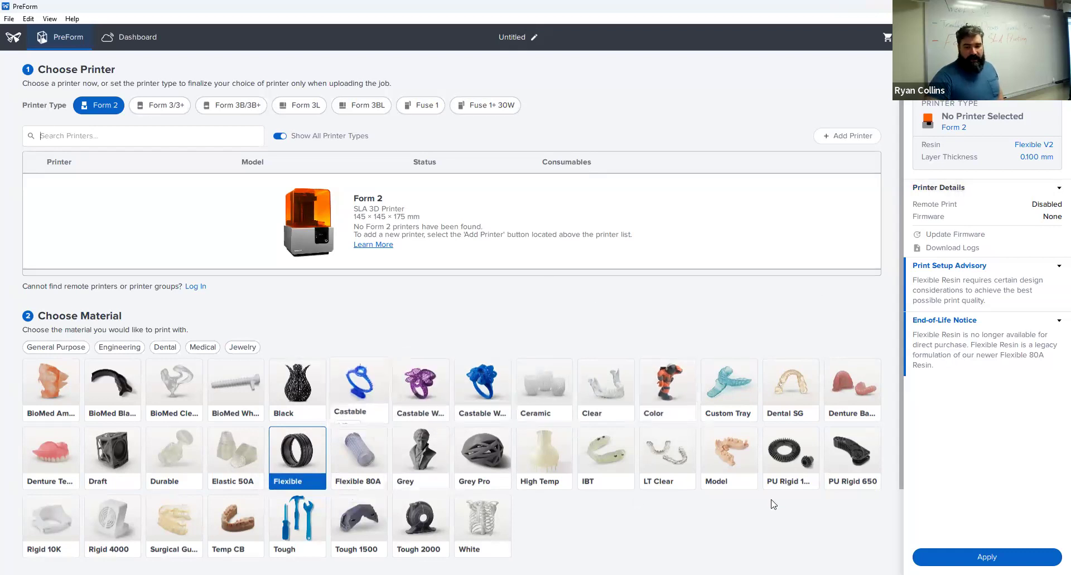
pyautogui.scroll(-3, 774, 505)
pyautogui.click(984, 557)
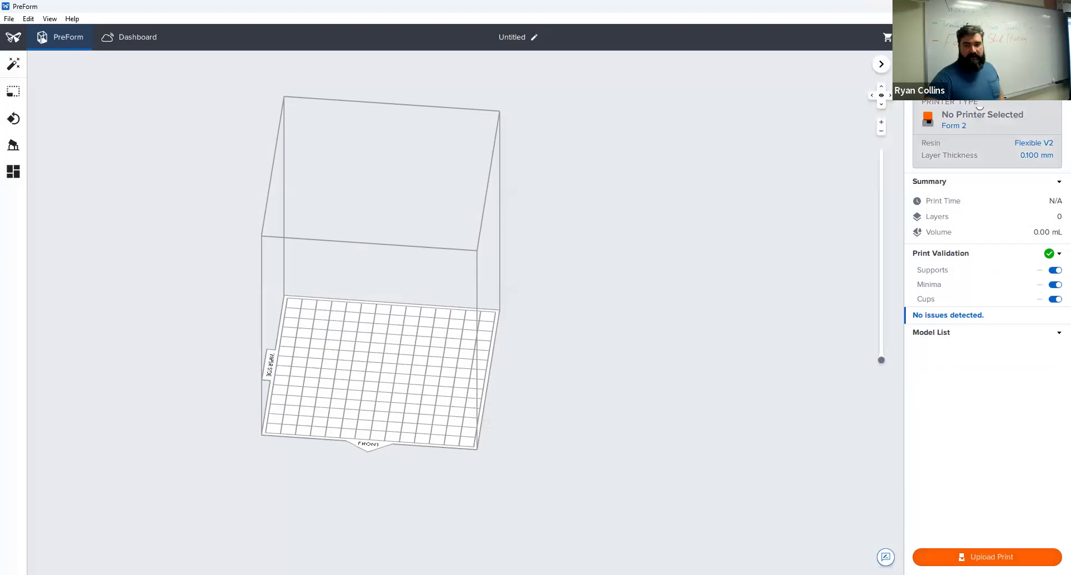
# Try the Clear V4 resin to view its layer thickness options, return to Flexible V2 and apply the setup
pyautogui.click(916, 185)
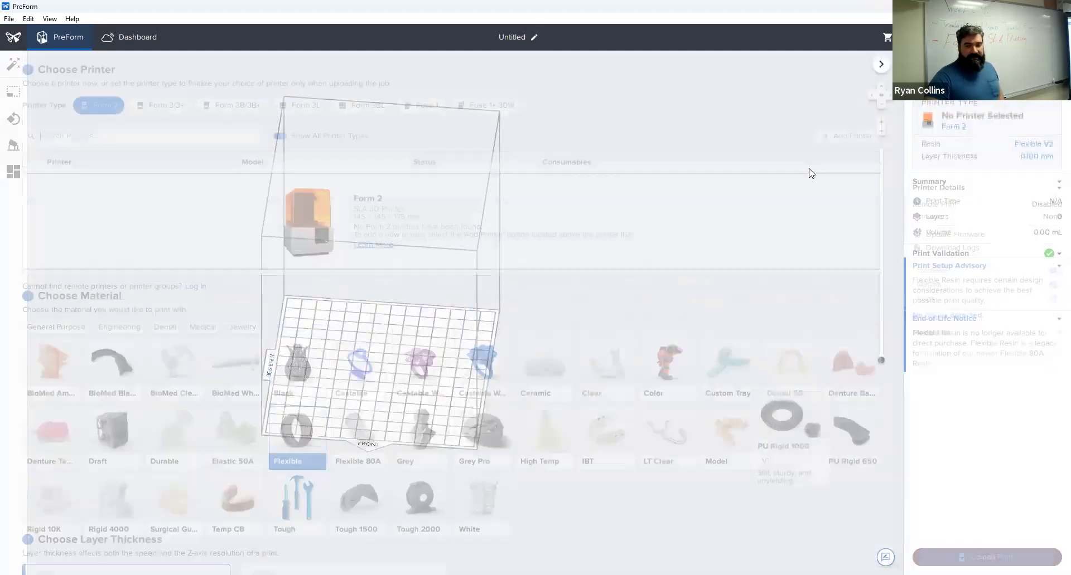
pyautogui.scroll(-4, 444, 351)
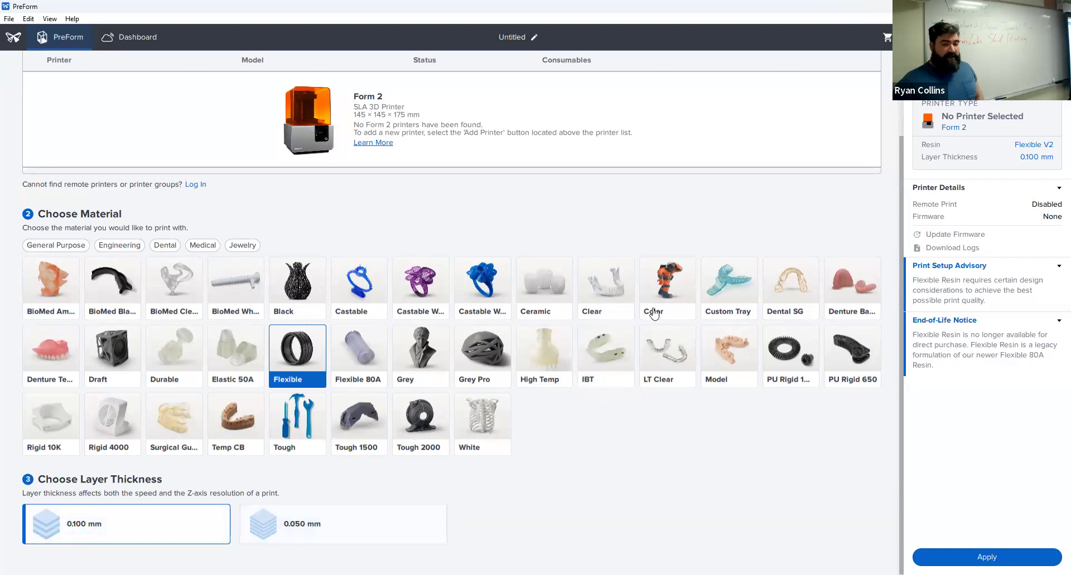
pyautogui.moveTo(614, 293)
pyautogui.click(617, 274)
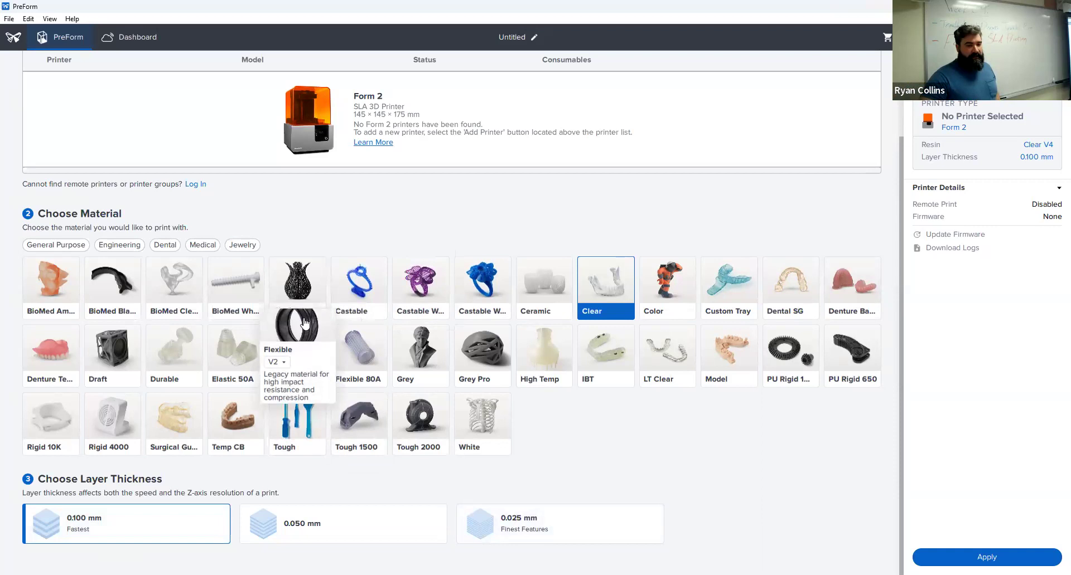
pyautogui.click(305, 344)
pyautogui.click(986, 557)
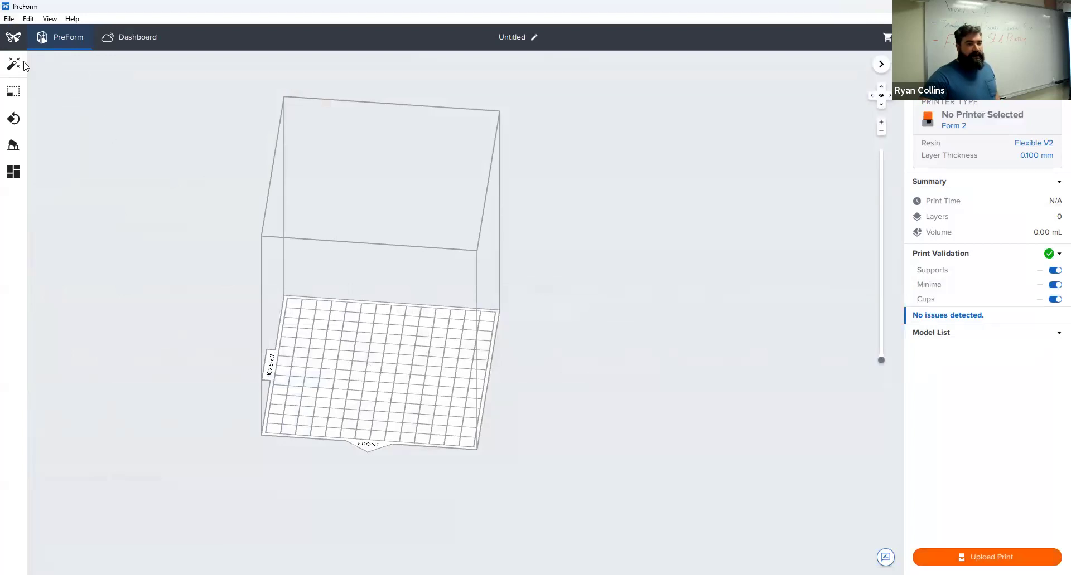
# Open the Printable Ring model from the Downloads folder and view it on the build platform
pyautogui.click(9, 19)
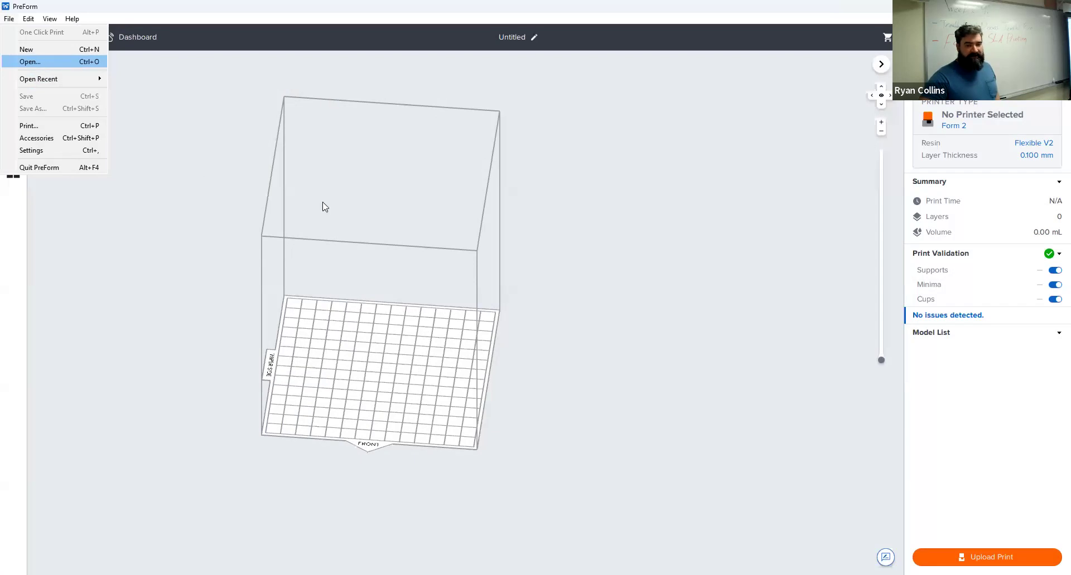
pyautogui.press('Return')
pyautogui.click(143, 119)
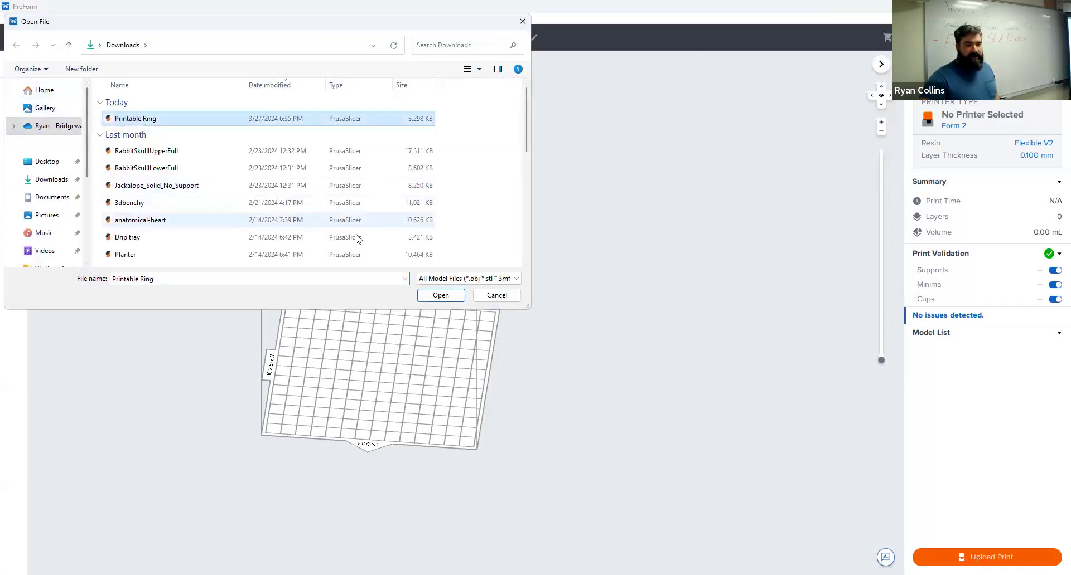
pyautogui.click(452, 296)
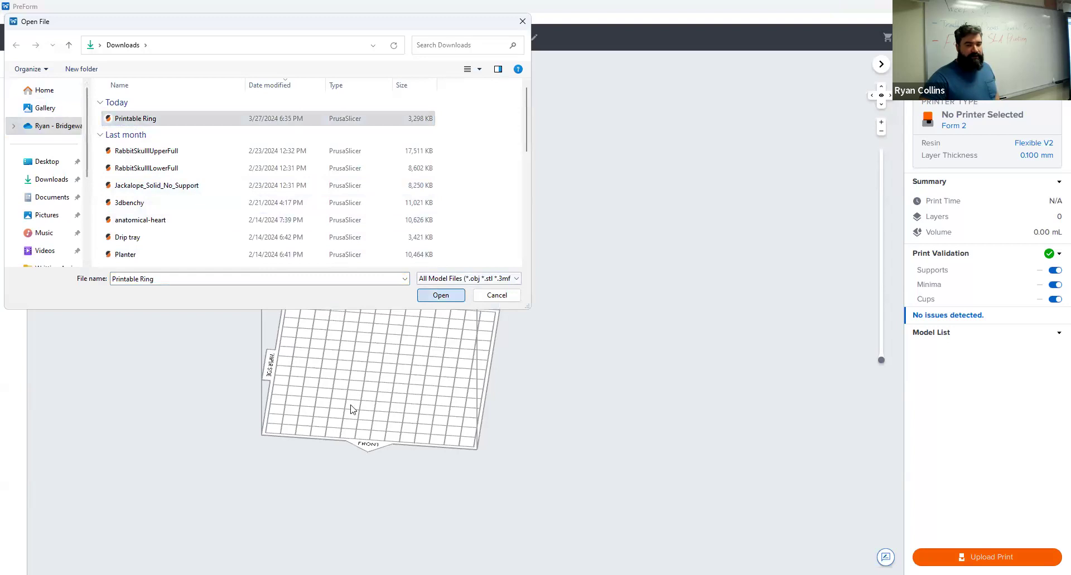
pyautogui.scroll(-5, 412, 365)
pyautogui.scroll(10, 407, 355)
pyautogui.moveTo(389, 281); pyautogui.dragTo(370, 296, button='right')
pyautogui.moveTo(273, 299); pyautogui.dragTo(334, 335, button='right')
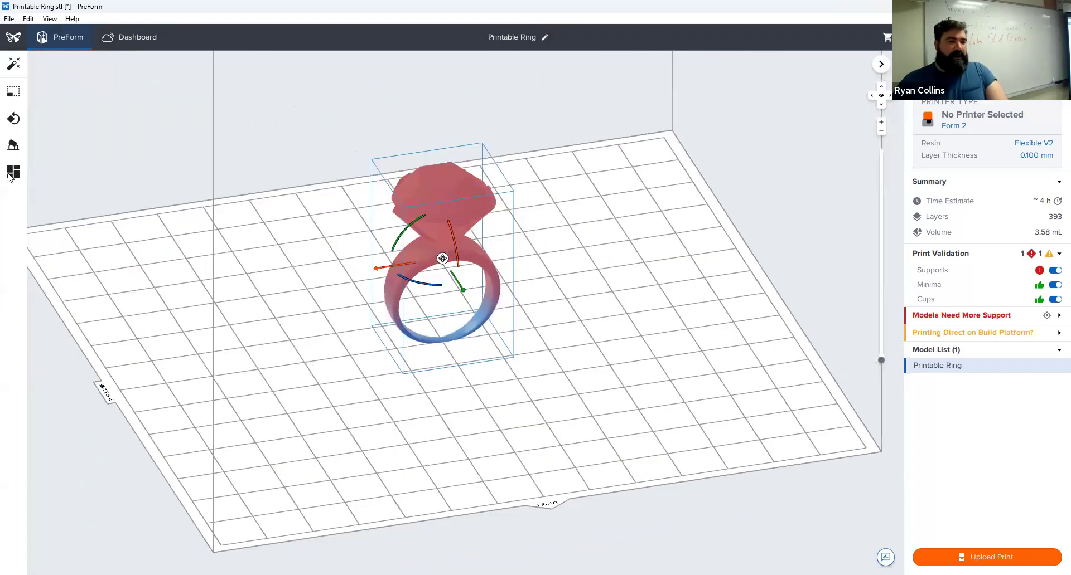
# Check the ring's scale and dimensions with the Size tool, and deselect the model
pyautogui.click(13, 91)
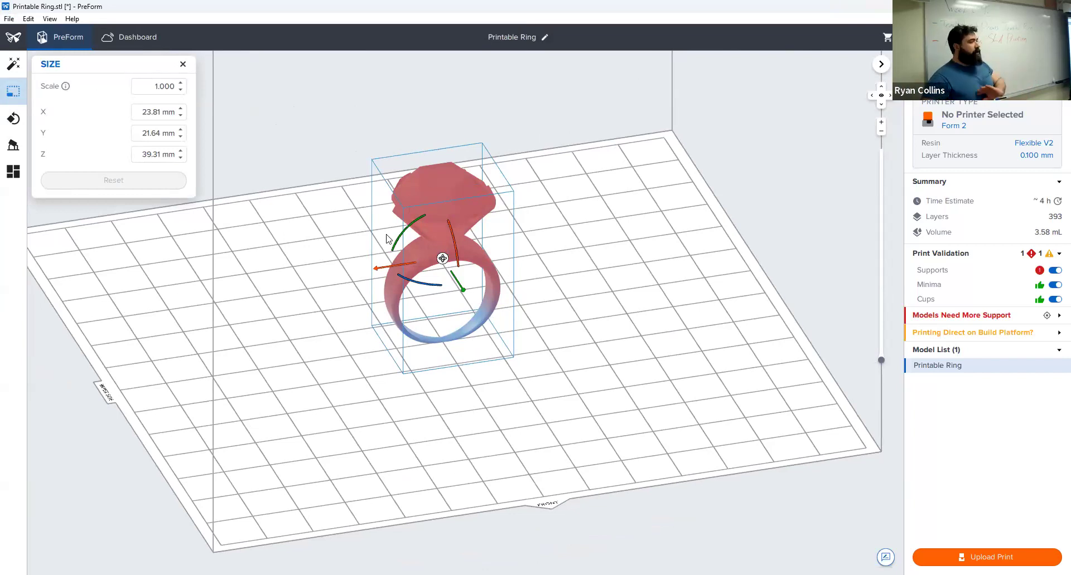
pyautogui.click(285, 392)
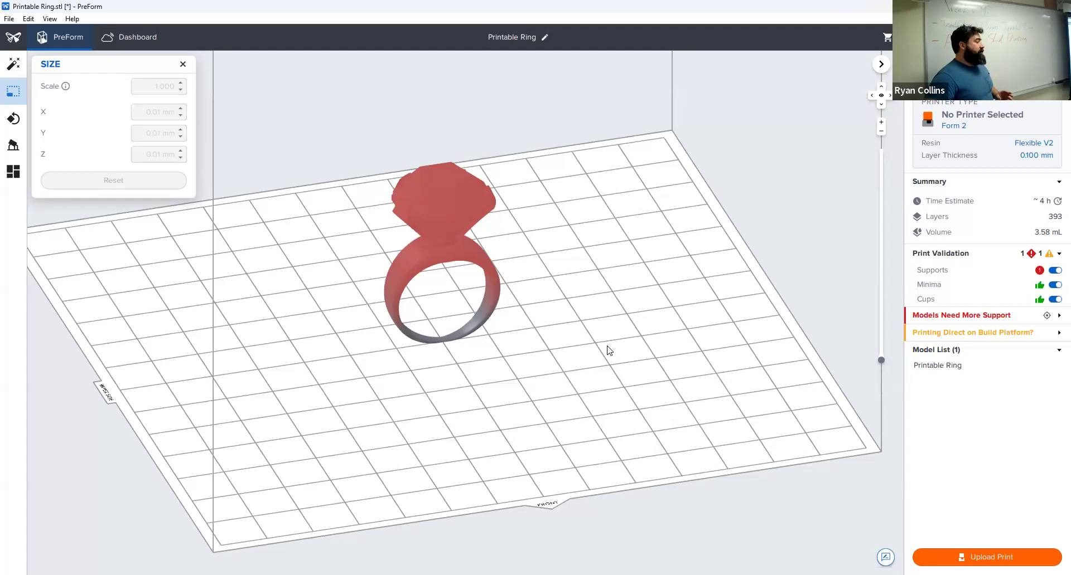
# Flip the ring upside down by rotating it 180° about the Y axis, and deselect it
pyautogui.click(441, 183)
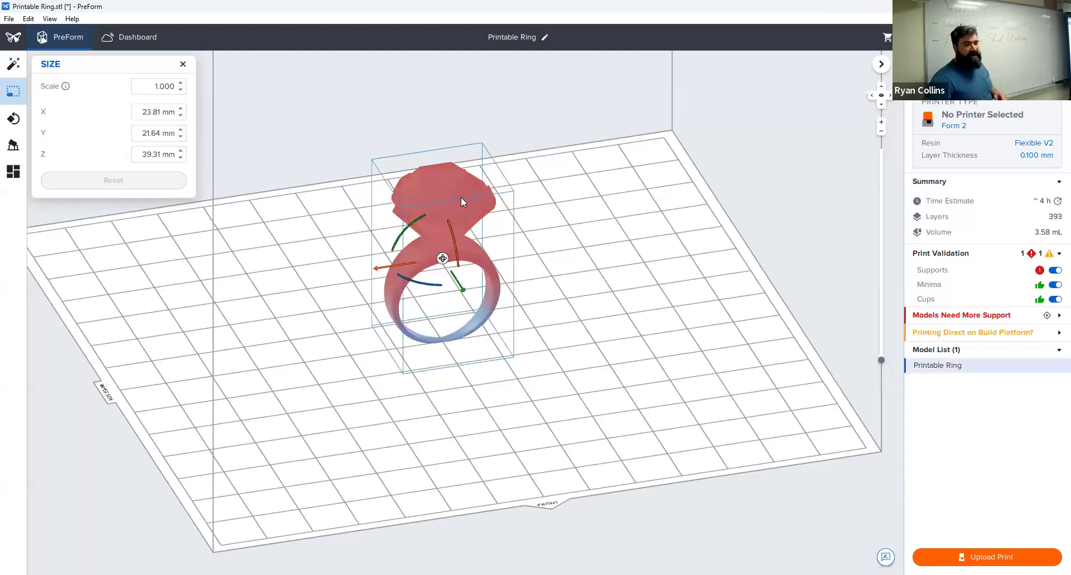
pyautogui.click(13, 118)
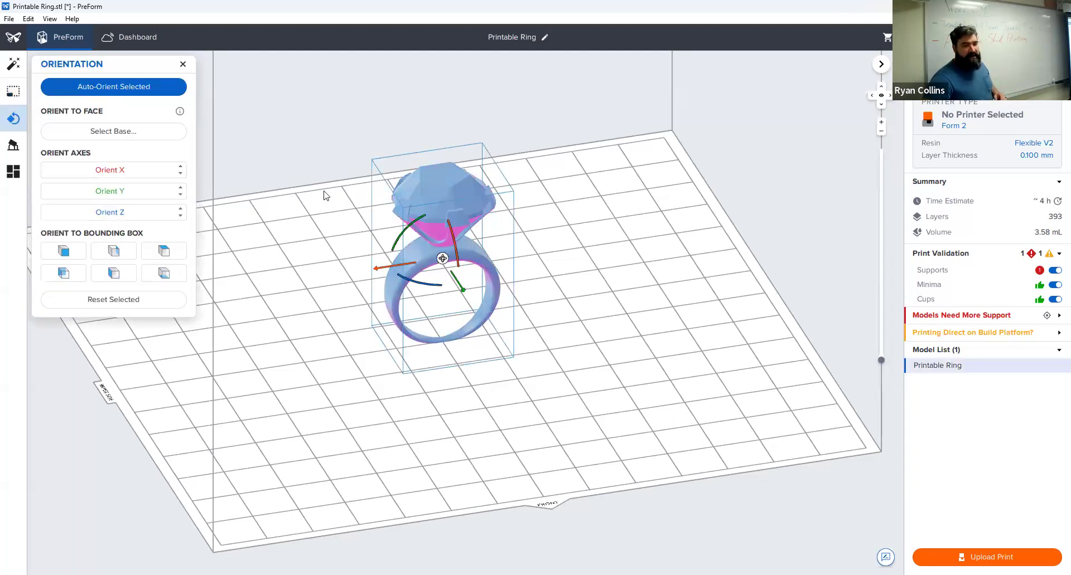
pyautogui.click(138, 191)
pyautogui.write('4180')
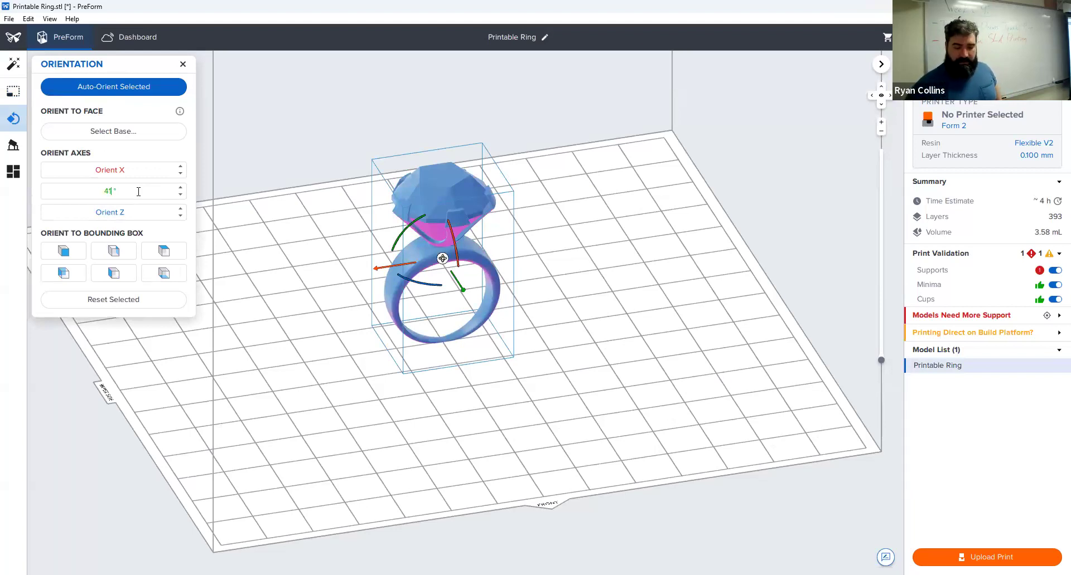
pyautogui.press('BackSpace')
pyautogui.press('BackSpace')
pyautogui.press('BackSpace')
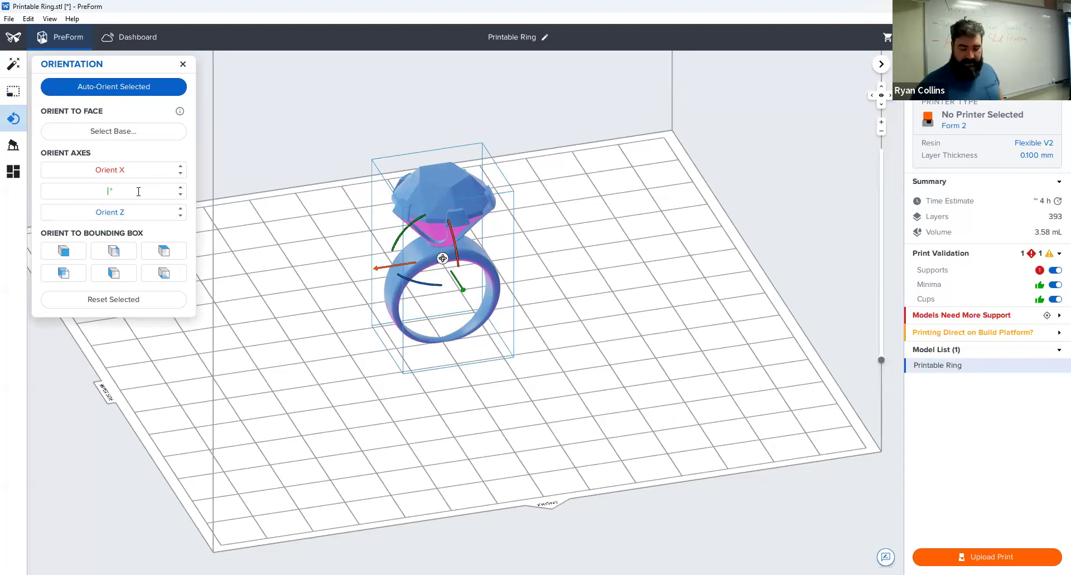
pyautogui.write('180')
pyautogui.press('Return')
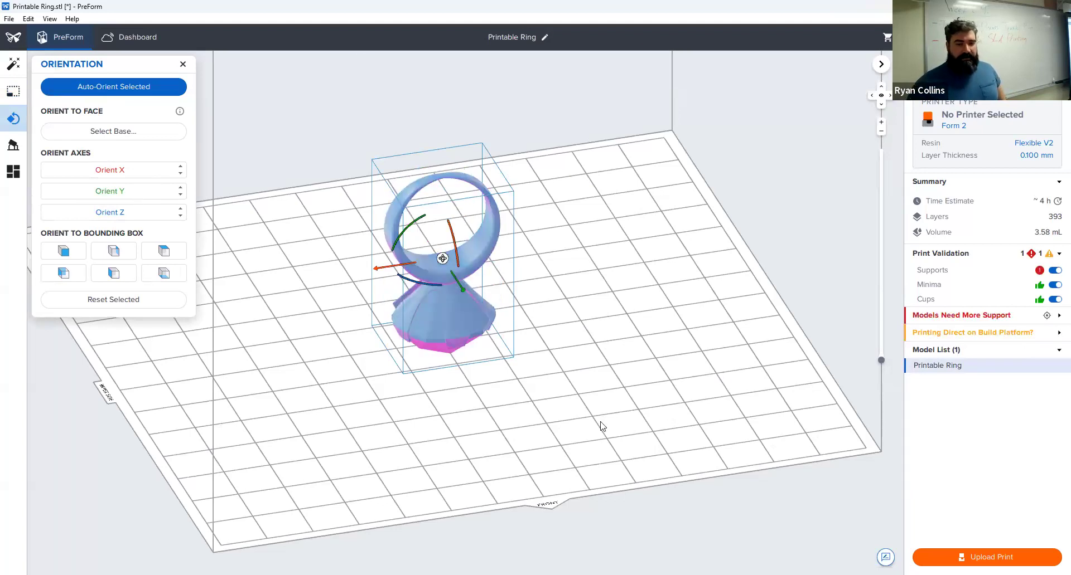
pyautogui.click(612, 410)
# Auto-orient the flipped ring and auto-generate its supports with the default support settings
pyautogui.moveTo(612, 410)
pyautogui.mouseDown(button='right')
pyautogui.moveTo(474, 389)
pyautogui.moveTo(408, 320)
pyautogui.moveTo(375, 249)
pyautogui.moveTo(378, 287)
pyautogui.moveTo(548, 345)
pyautogui.mouseUp(button='right')
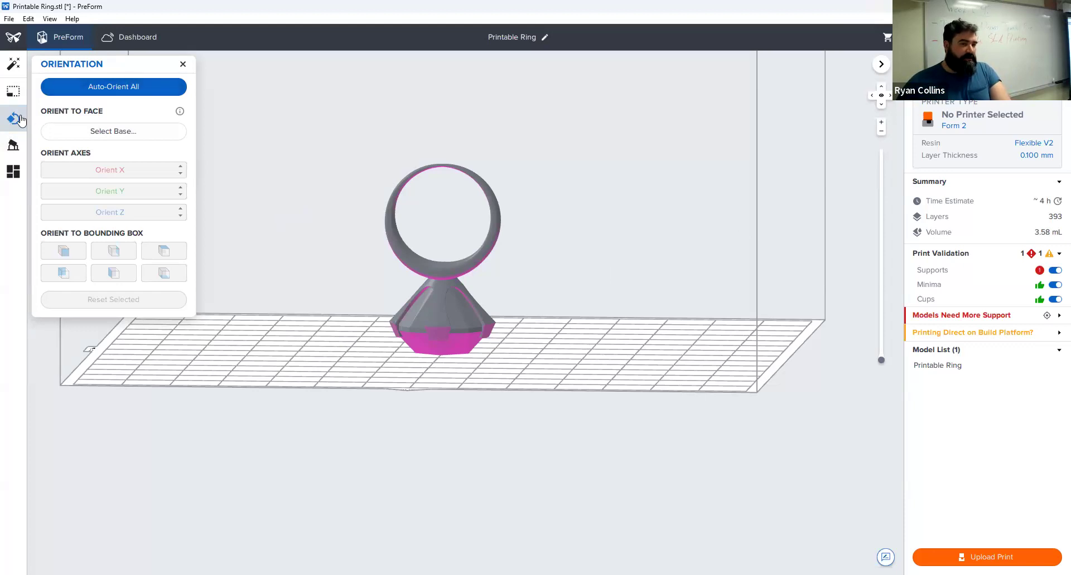
pyautogui.click(120, 88)
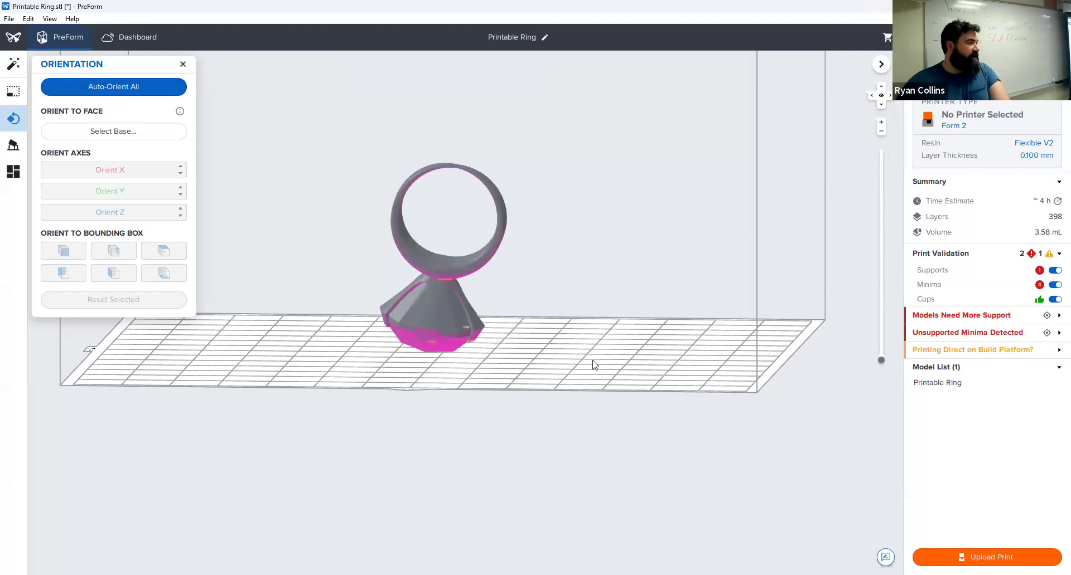
pyautogui.click(12, 145)
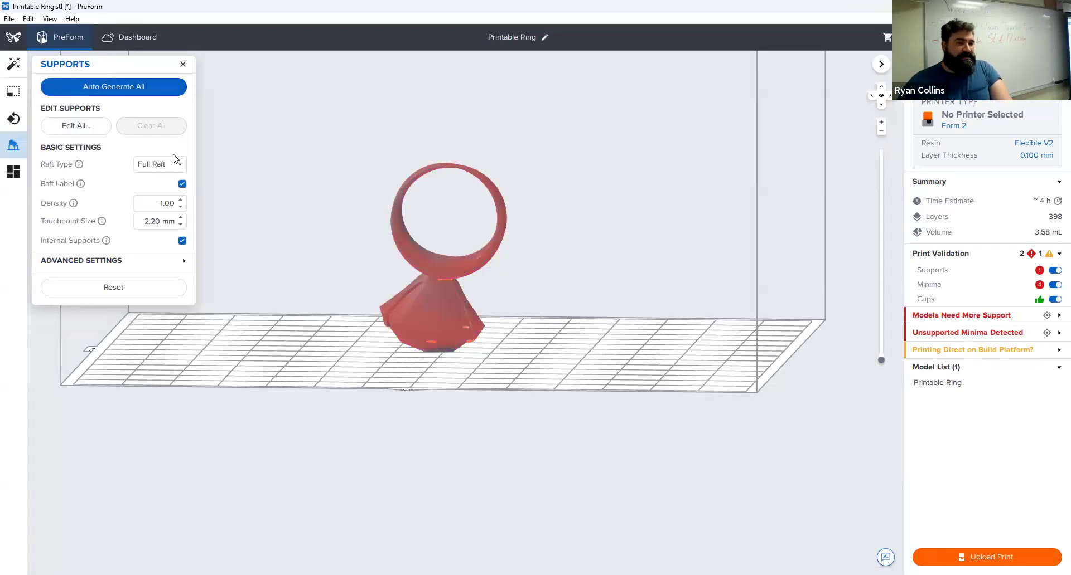
pyautogui.click(120, 89)
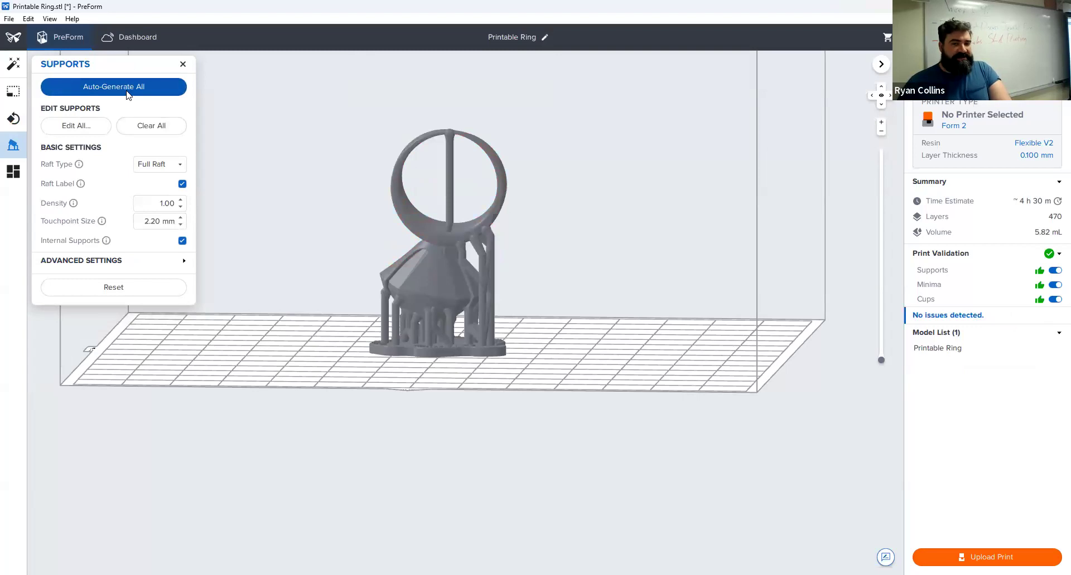
pyautogui.moveTo(663, 359); pyautogui.dragTo(638, 394, button='right')
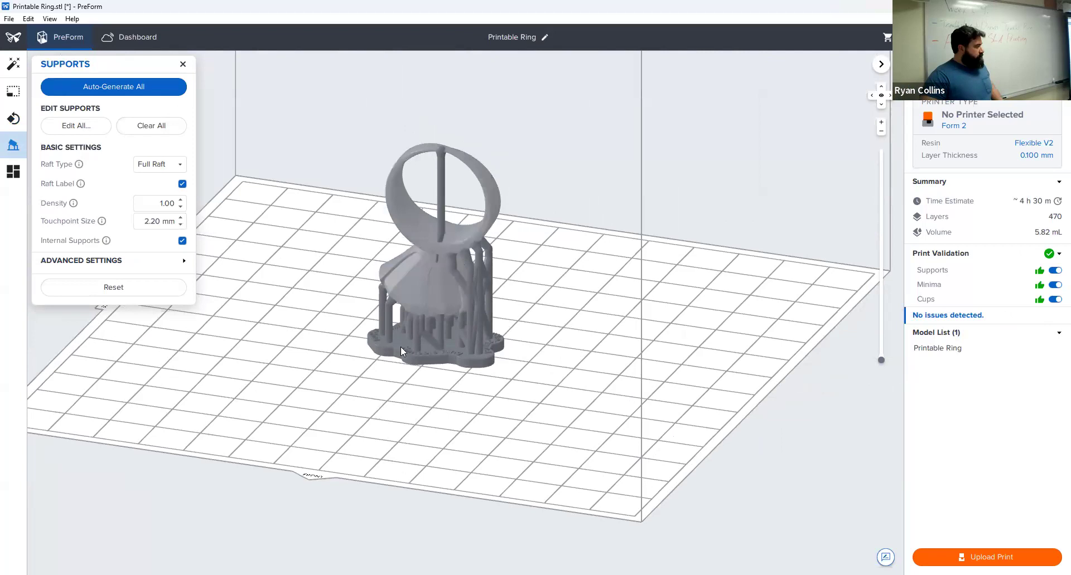
# Duplicate the supported ring four times and automatically lay out all the models on the build platform
pyautogui.click(14, 172)
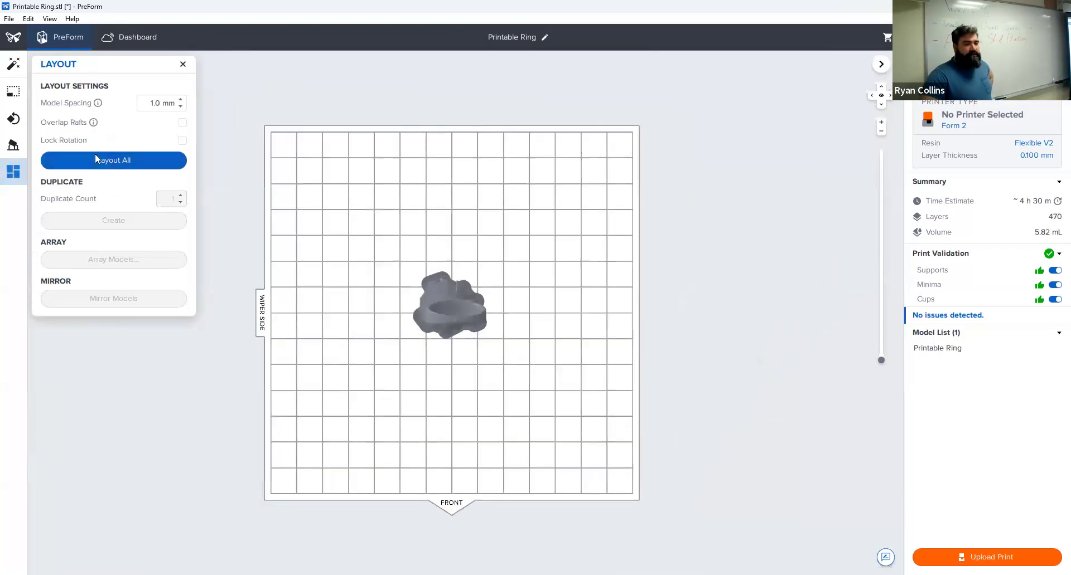
pyautogui.click(117, 161)
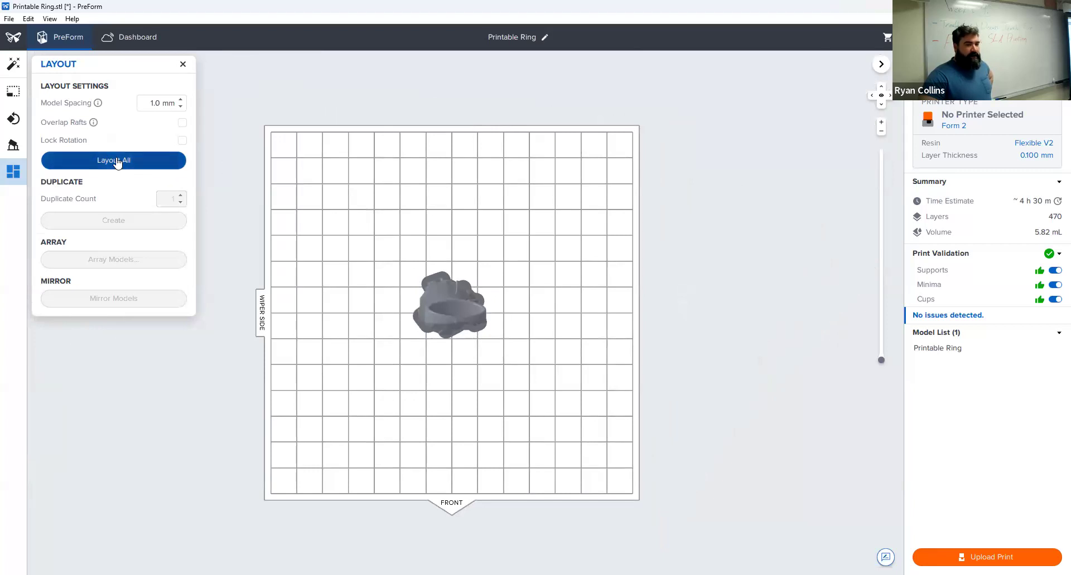
pyautogui.click(449, 309)
pyautogui.hotkey('ctrl', 'd')
pyautogui.hotkey('ctrl', 'd')
pyautogui.hotkey('ctrl', 'd')
pyautogui.hotkey('ctrl', 'd')
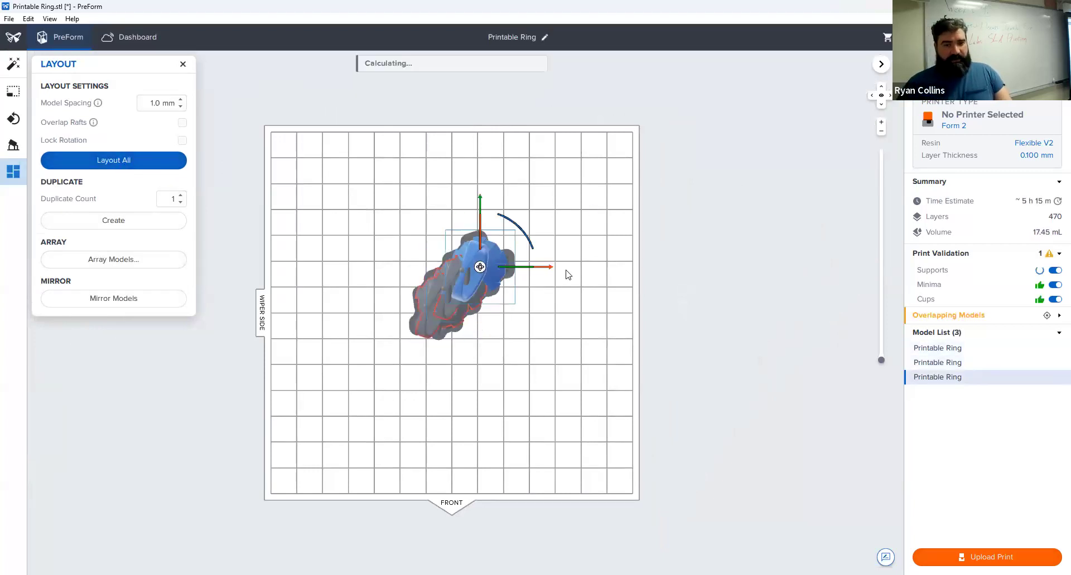
pyautogui.click(99, 165)
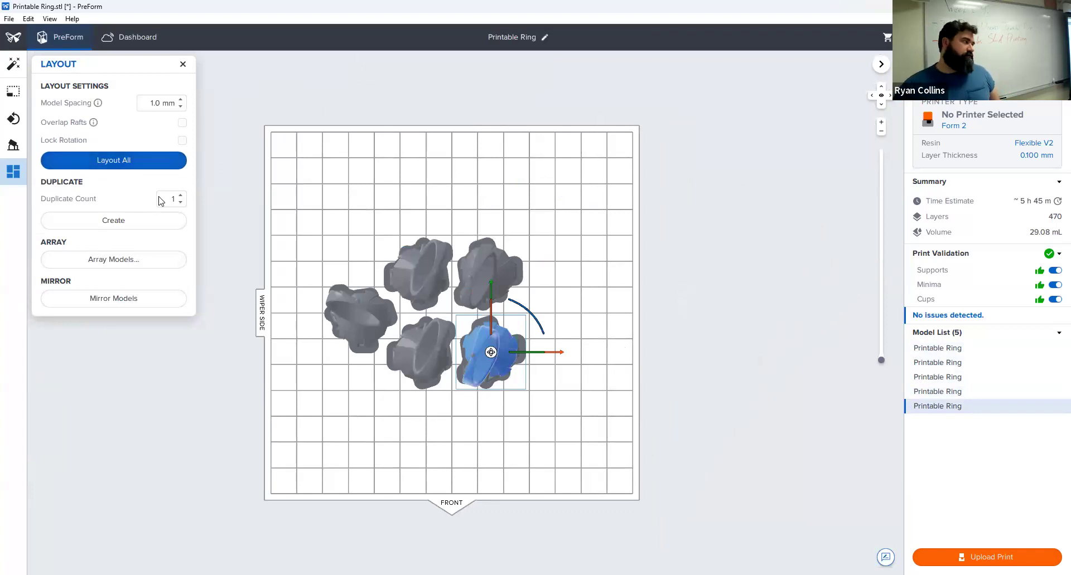
# Delete the four duplicate rings, keeping only the original on the build platform
pyautogui.moveTo(487, 453); pyautogui.dragTo(581, 309, button='right')
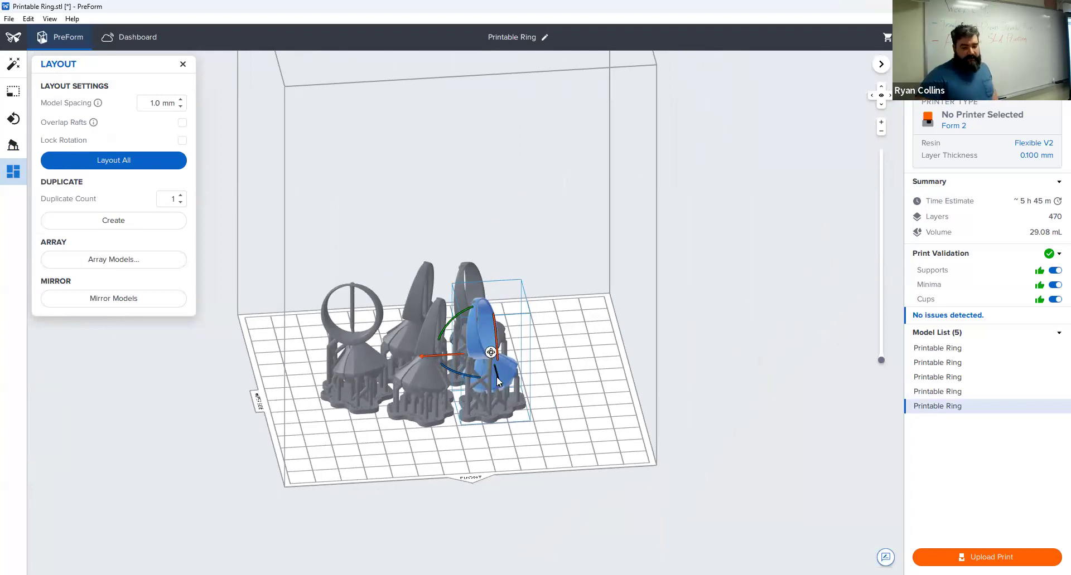
pyautogui.press('Delete')
pyautogui.click(485, 343)
pyautogui.press('Delete')
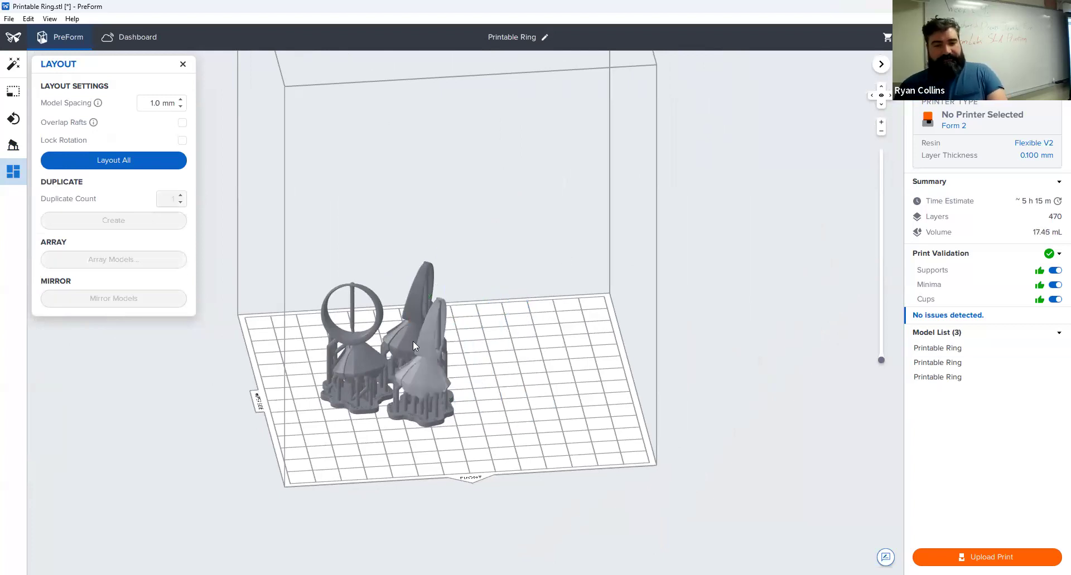
pyautogui.click(413, 340)
pyautogui.press('Delete')
pyautogui.click(408, 372)
pyautogui.press('Delete')
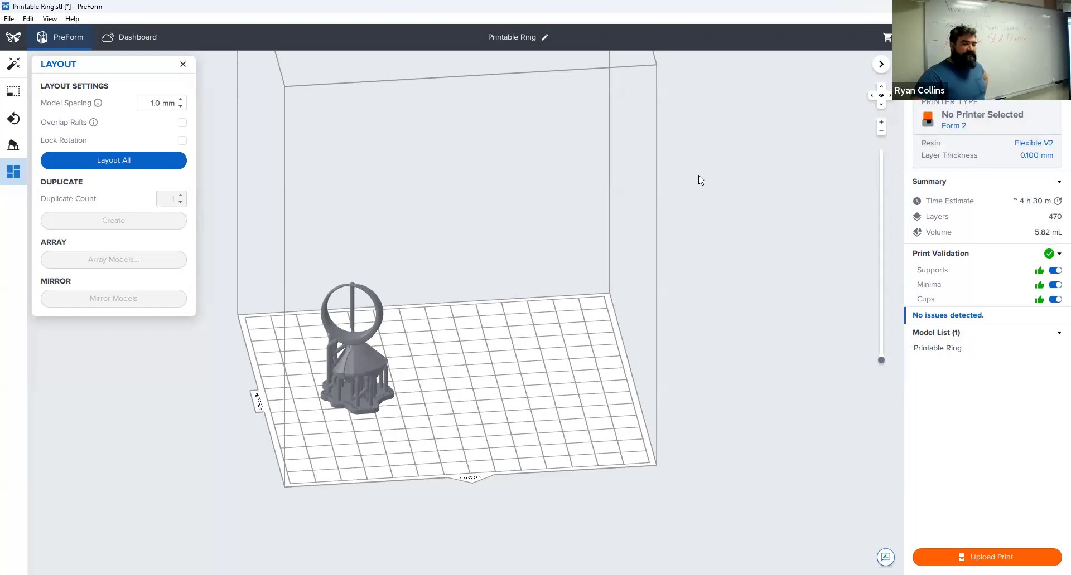
# Change the print setup to Clear V4 resin at 0.050 mm layer thickness and import the saved support locations
pyautogui.click(987, 137)
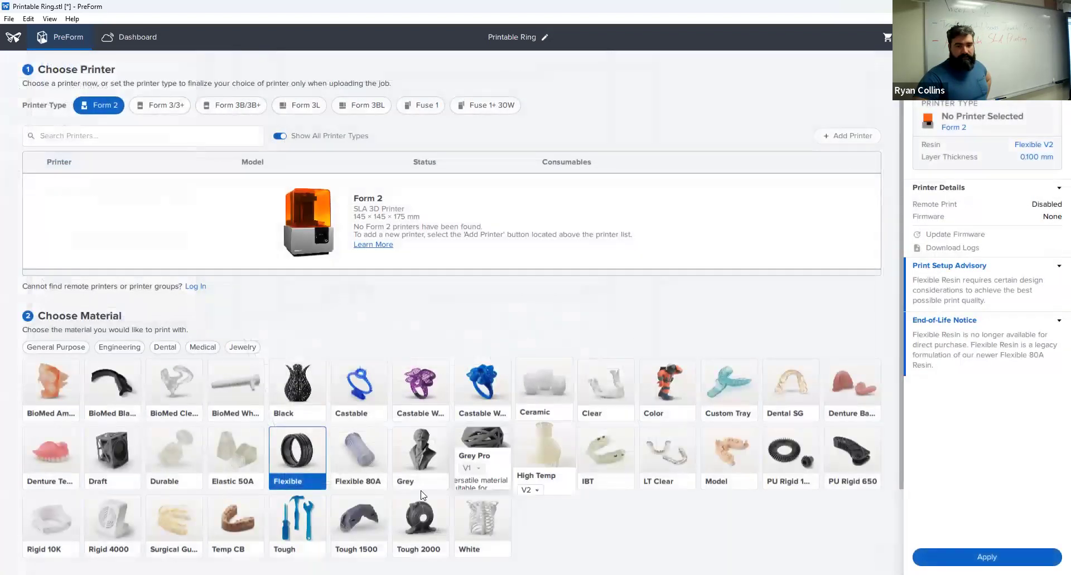
pyautogui.moveTo(602, 377)
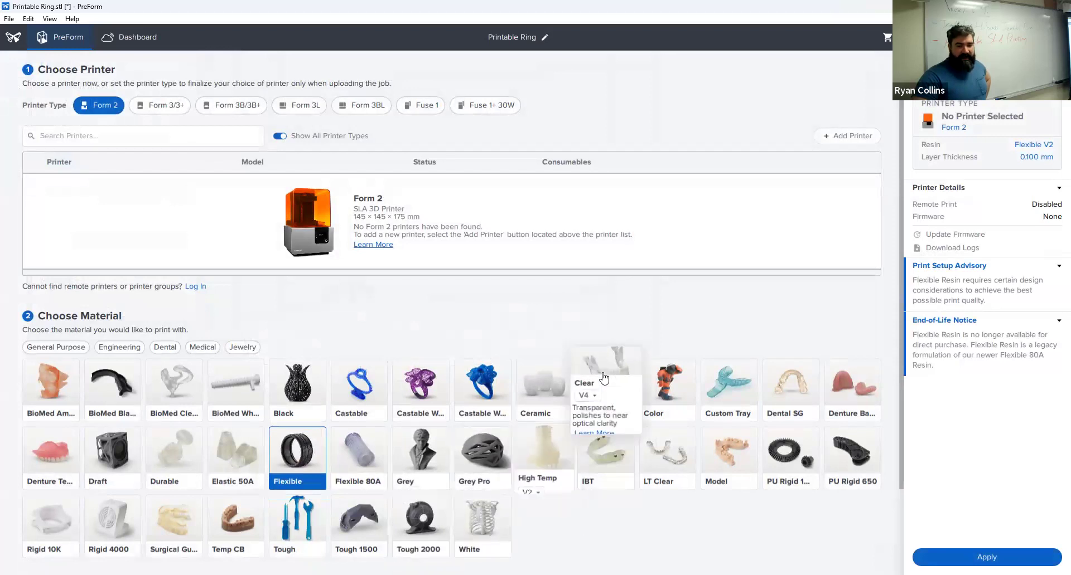
pyautogui.click(616, 349)
pyautogui.scroll(-2, 627, 329)
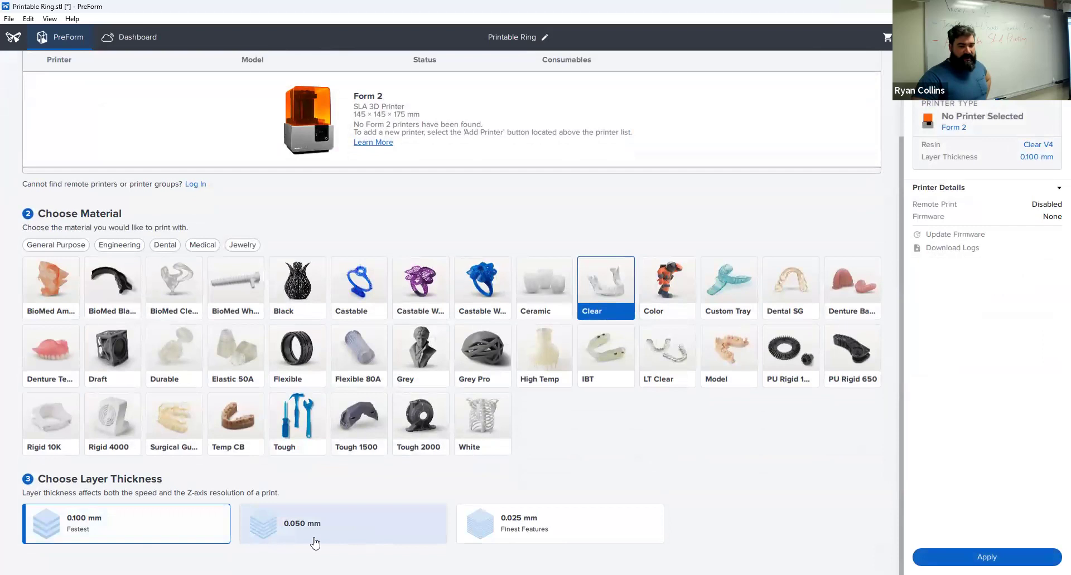
pyautogui.click(352, 536)
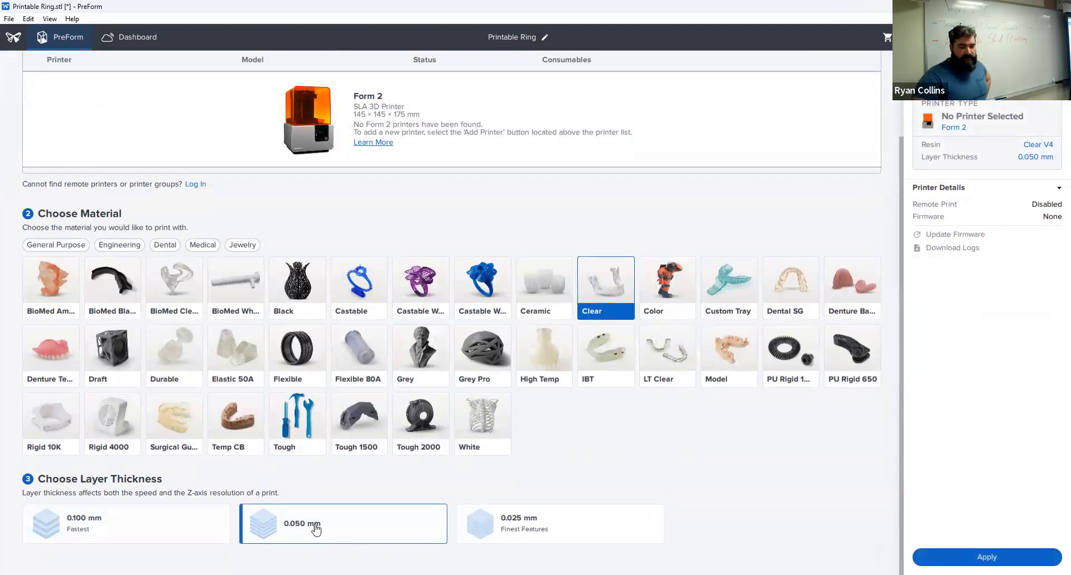
pyautogui.click(986, 557)
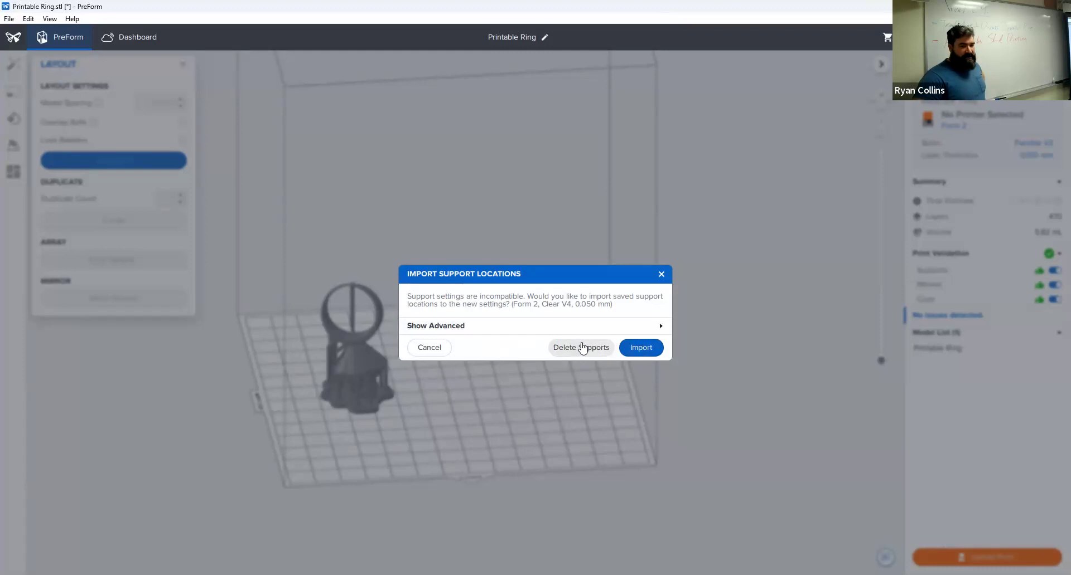
pyautogui.click(649, 351)
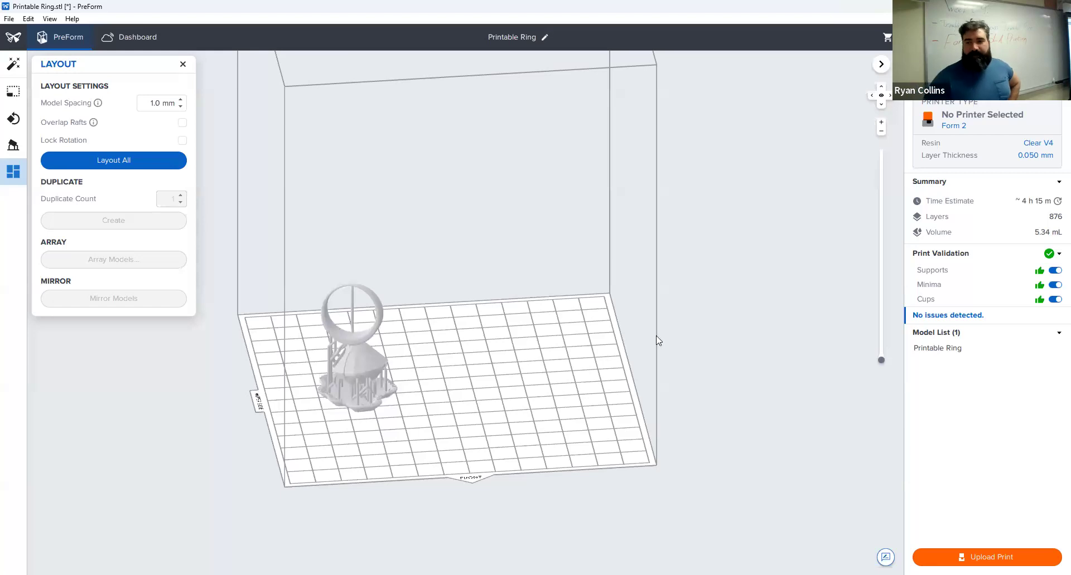
# Set the Clear V4 layer thickness to 0.100 mm, apply the setup and import the existing support locations
pyautogui.scroll(5, 372, 394)
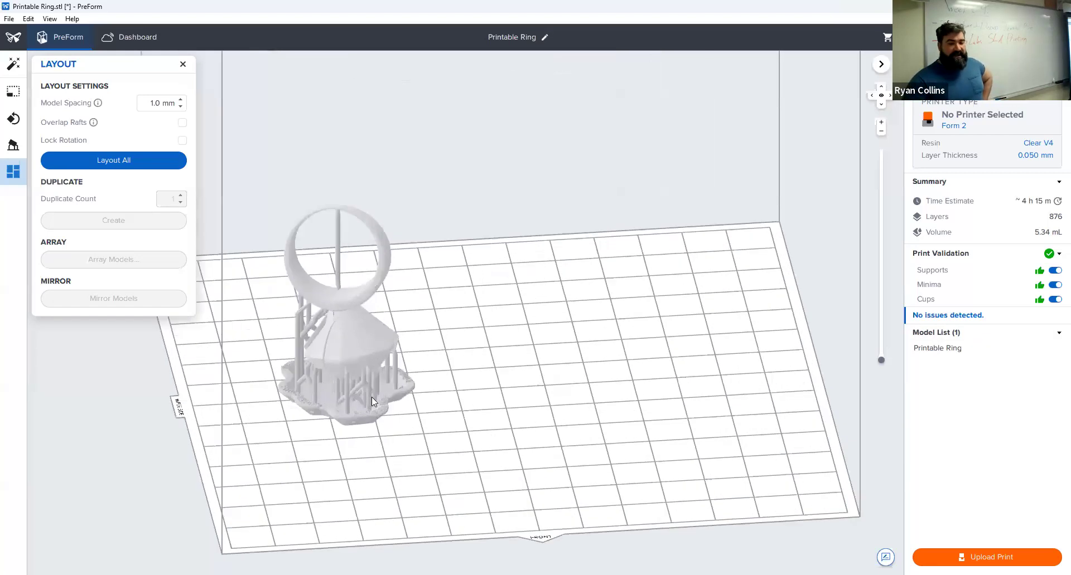
pyautogui.moveTo(504, 453); pyautogui.dragTo(533, 435, button='right')
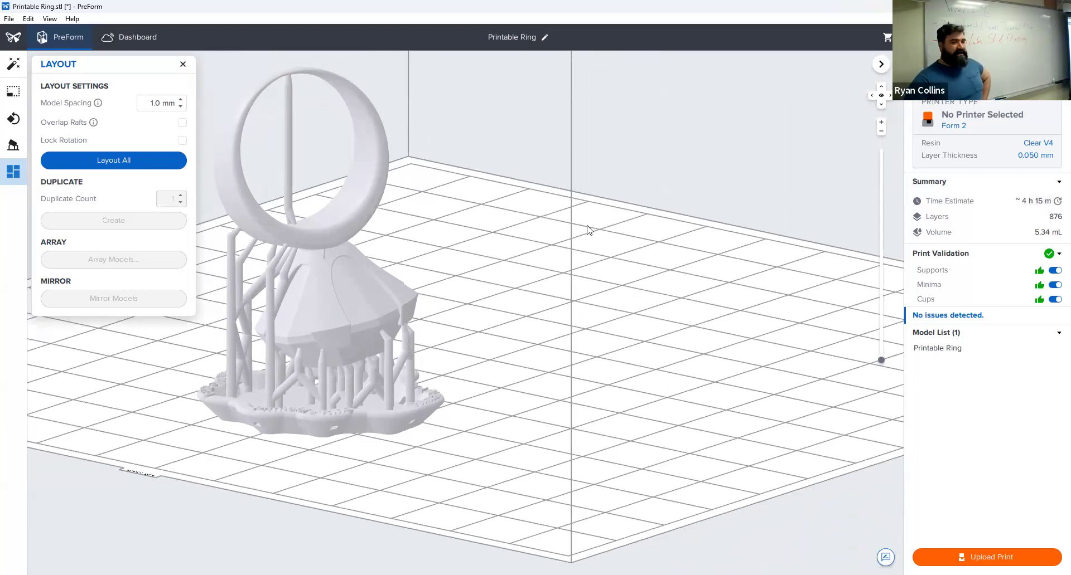
pyautogui.click(971, 141)
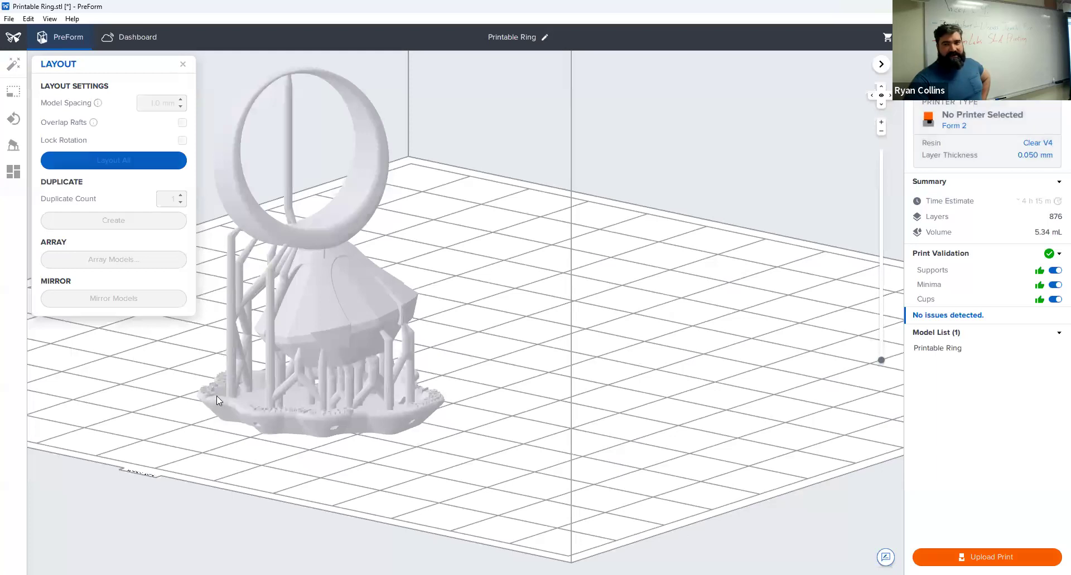
pyautogui.scroll(-2, 162, 452)
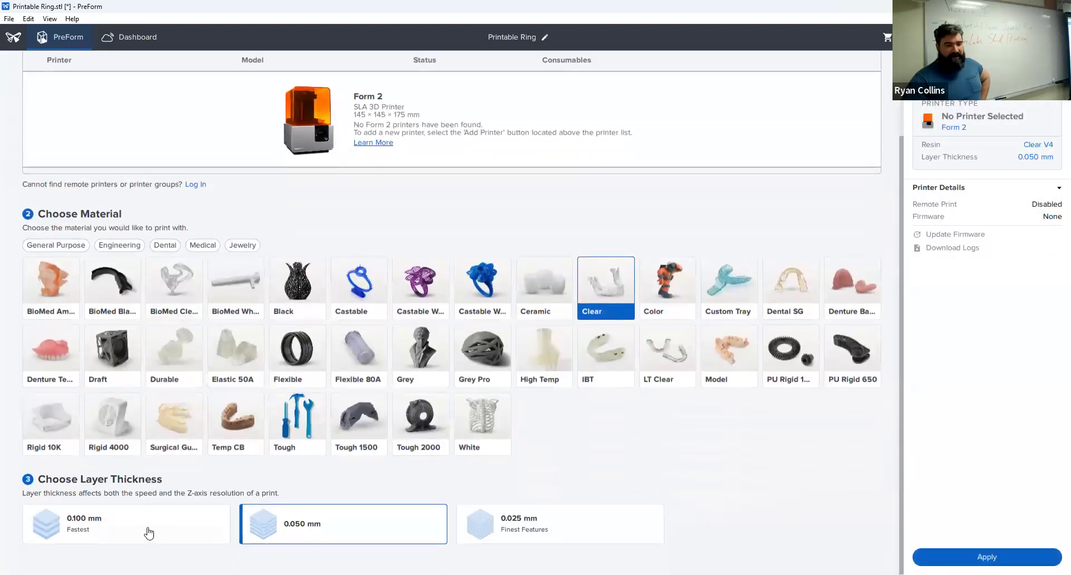
pyautogui.click(85, 533)
pyautogui.click(976, 558)
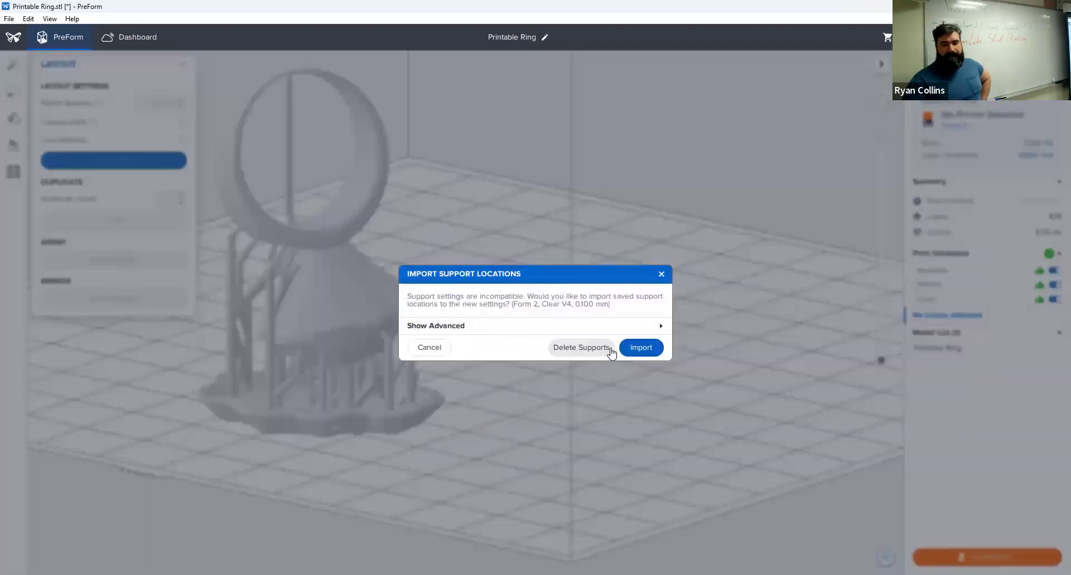
pyautogui.click(641, 346)
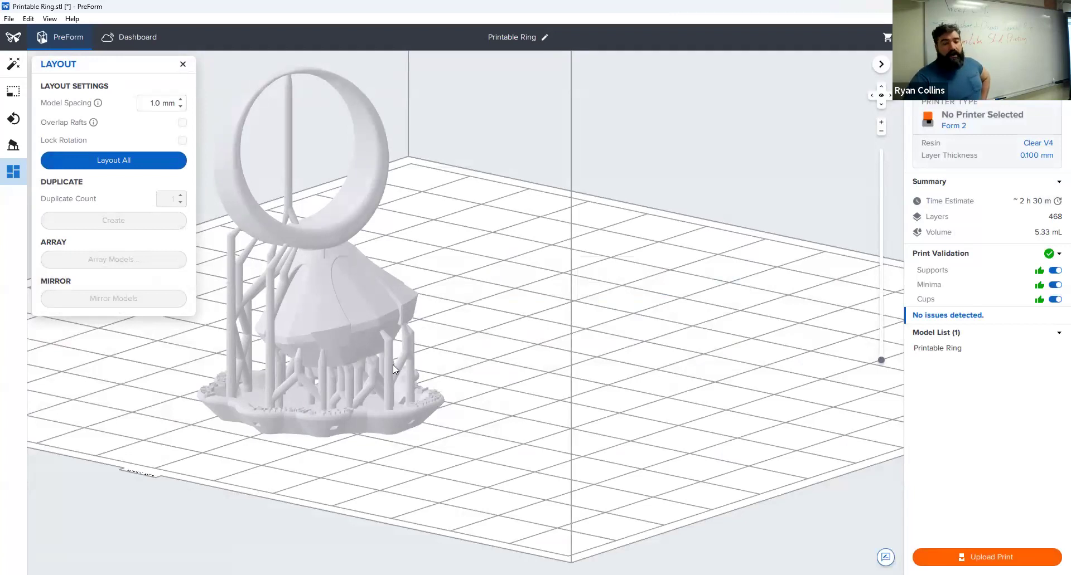
# Inspect the ring's supports, auto-orient the ring twice to try different orientations, and select it
pyautogui.moveTo(508, 464); pyautogui.dragTo(500, 436, button='right')
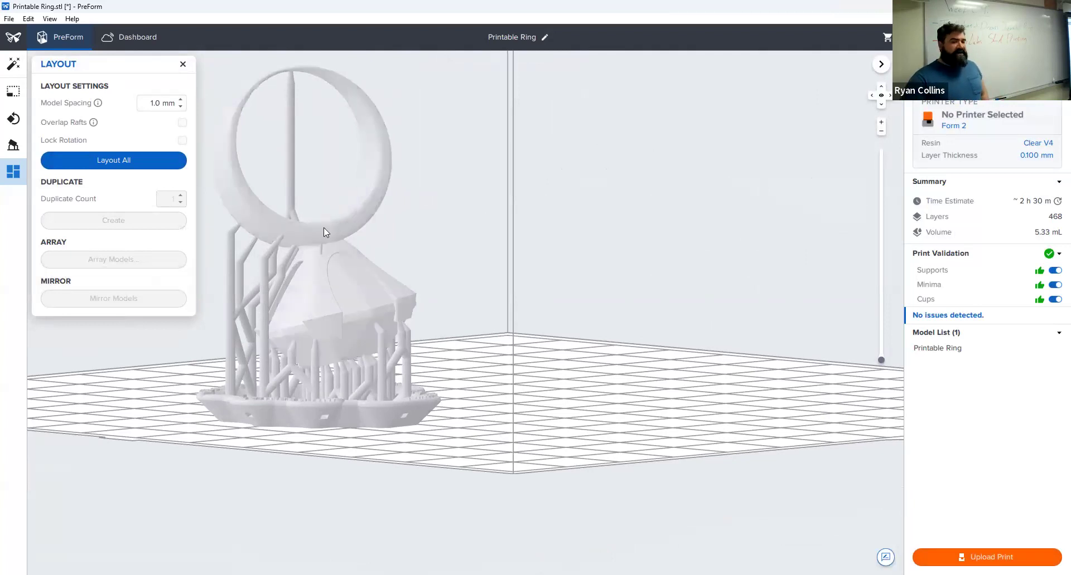
pyautogui.moveTo(536, 406); pyautogui.dragTo(299, 261, button='right')
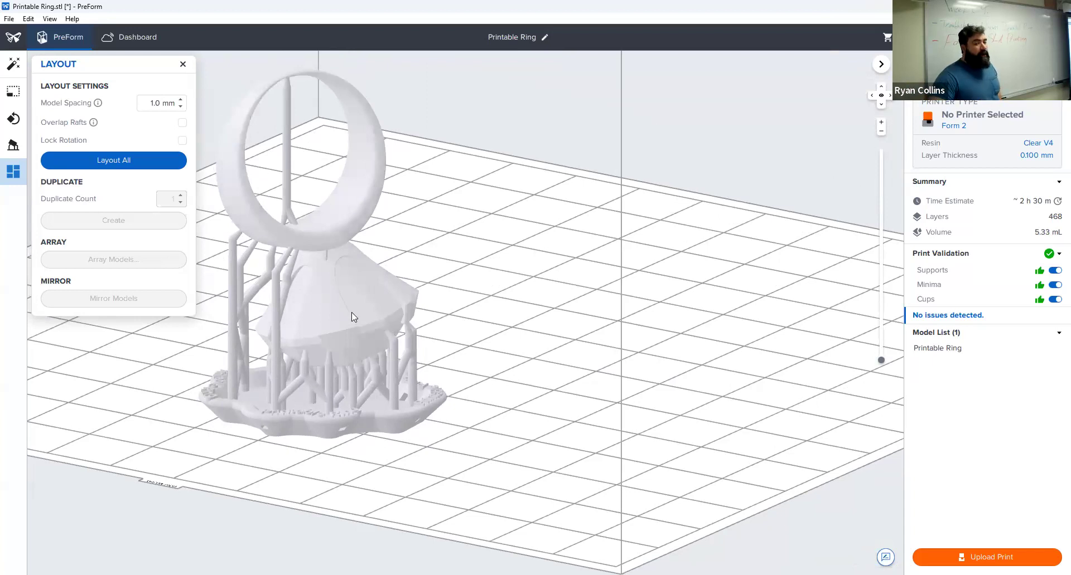
pyautogui.moveTo(384, 443); pyautogui.dragTo(349, 363, button='right')
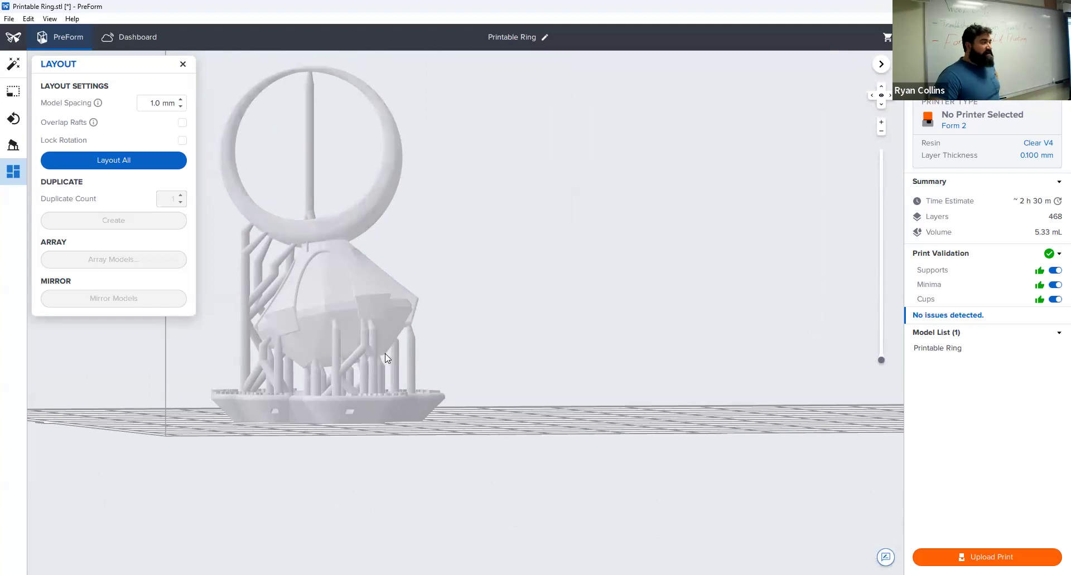
pyautogui.click(13, 119)
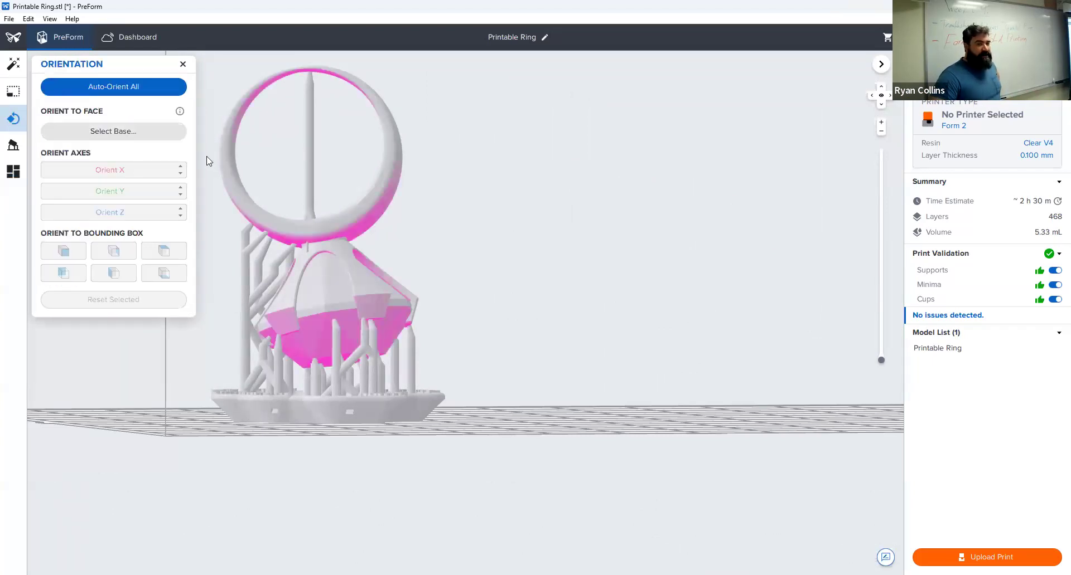
pyautogui.click(114, 88)
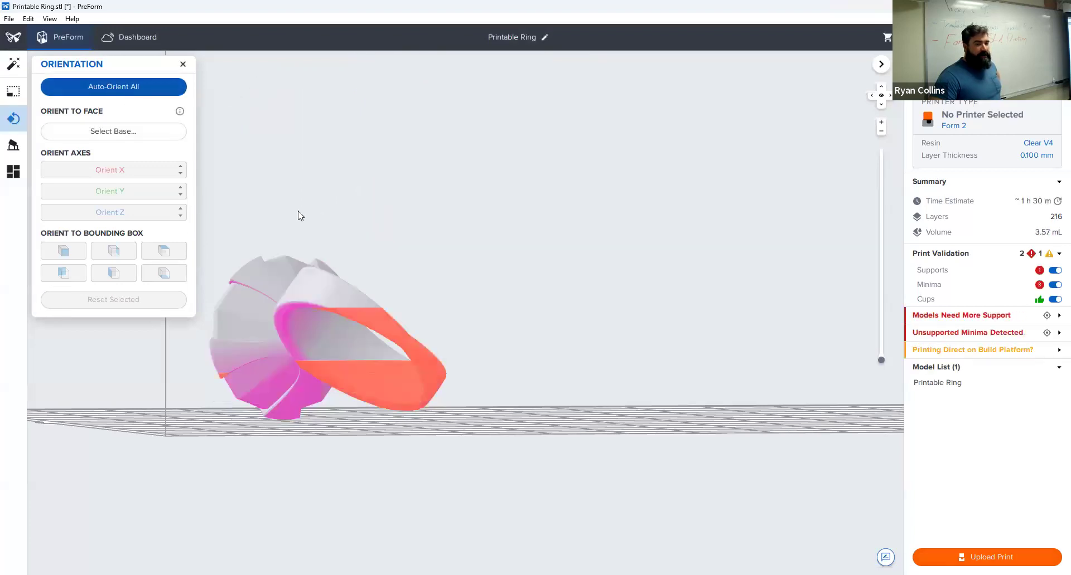
pyautogui.click(114, 88)
pyautogui.click(391, 276)
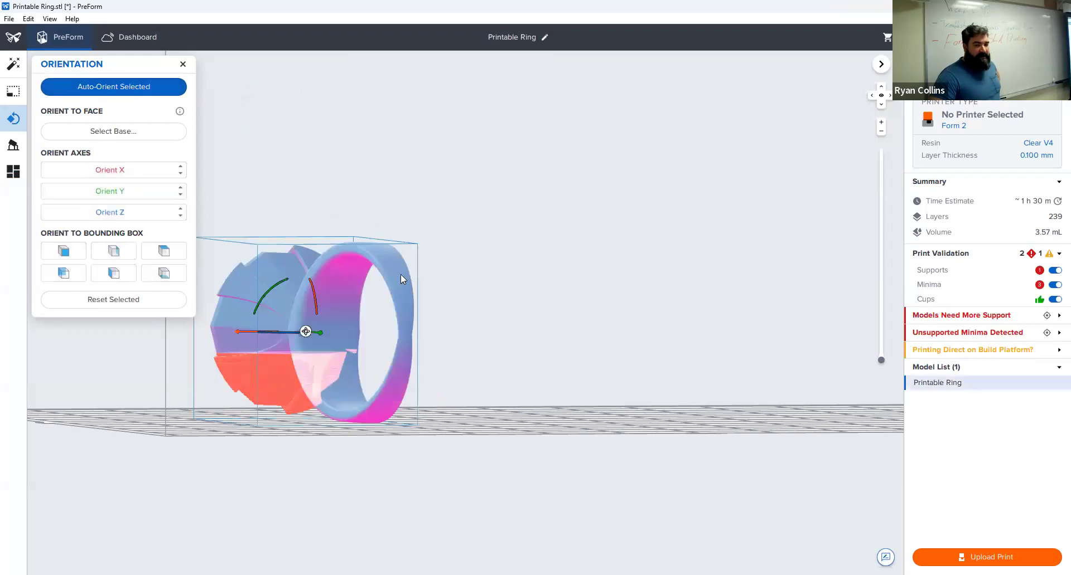
# Rotate the ring to a slightly tilted upright position with the gem on top, auto-generate its supports and inspect them
pyautogui.moveTo(314, 286); pyautogui.dragTo(338, 438)
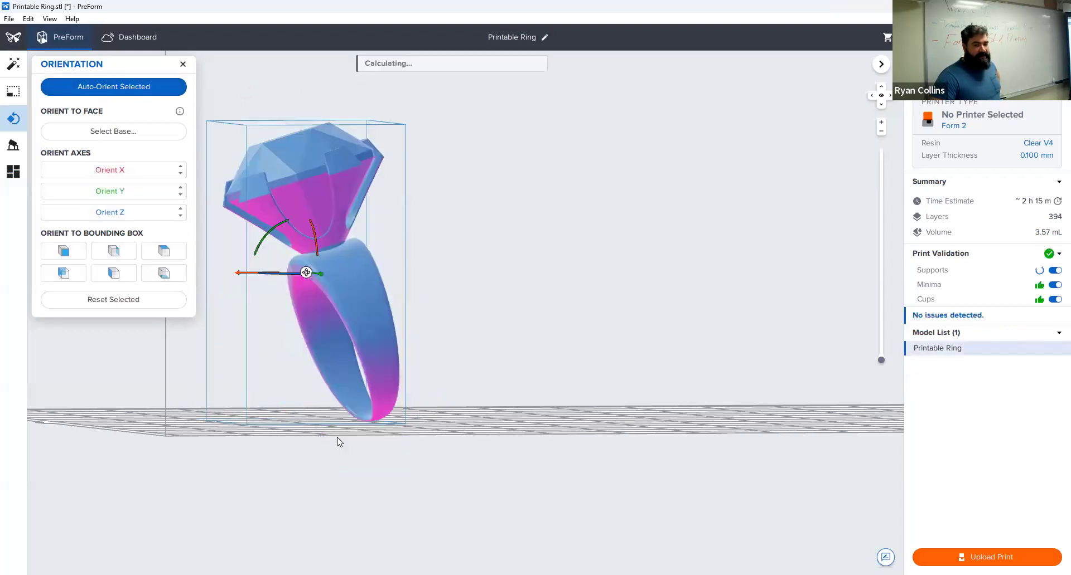
pyautogui.click(15, 151)
pyautogui.click(136, 86)
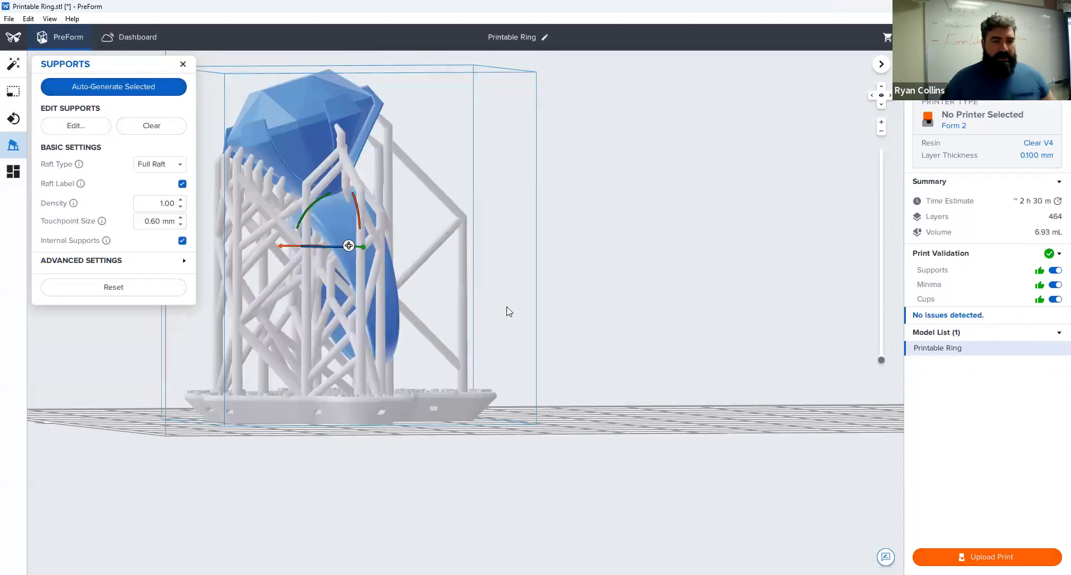
pyautogui.moveTo(573, 312); pyautogui.dragTo(294, 150, button='right')
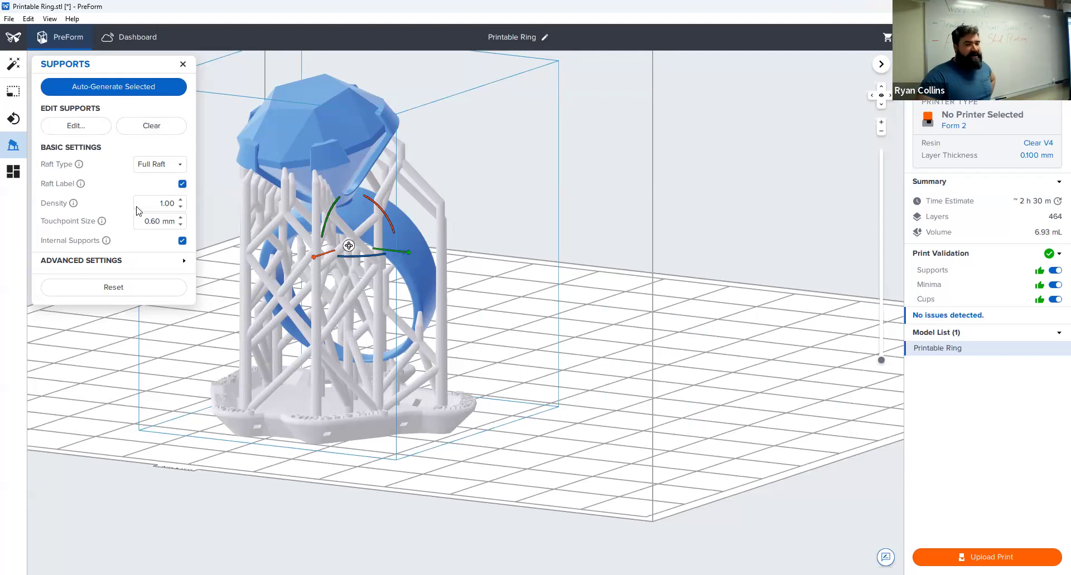
pyautogui.moveTo(476, 296); pyautogui.dragTo(598, 274, button='middle')
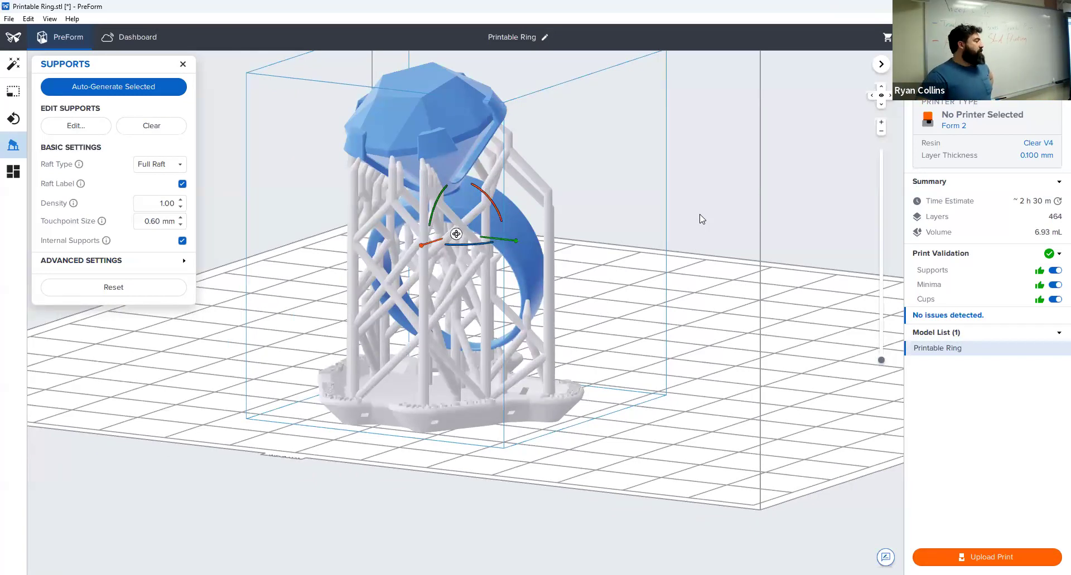
pyautogui.scroll(3, 676, 262)
pyautogui.scroll(-4, 676, 262)
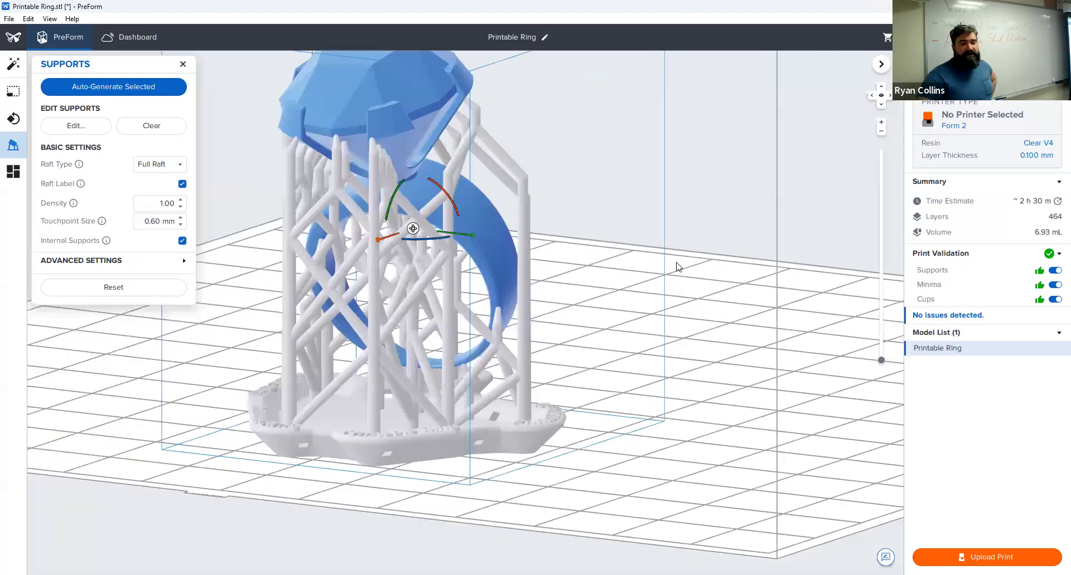
pyautogui.moveTo(611, 167); pyautogui.dragTo(611, 199, button='right')
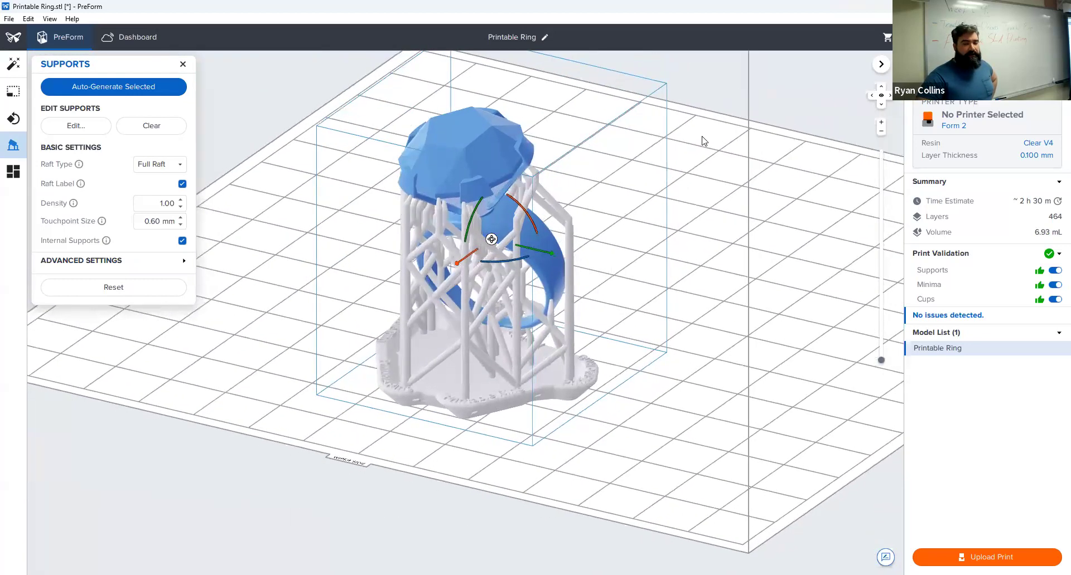